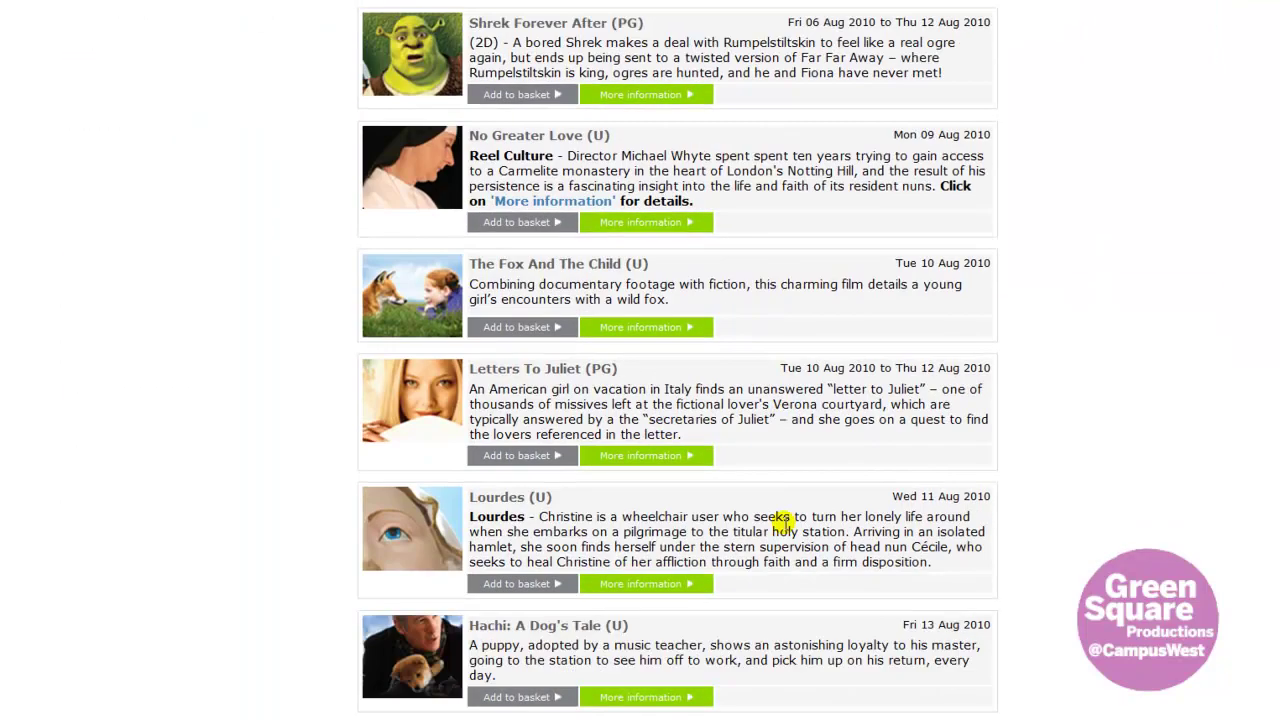
# - Scroll the film listings down to the Sex And The City 2 (15) entry
pyautogui.scroll(-3, 783, 522)
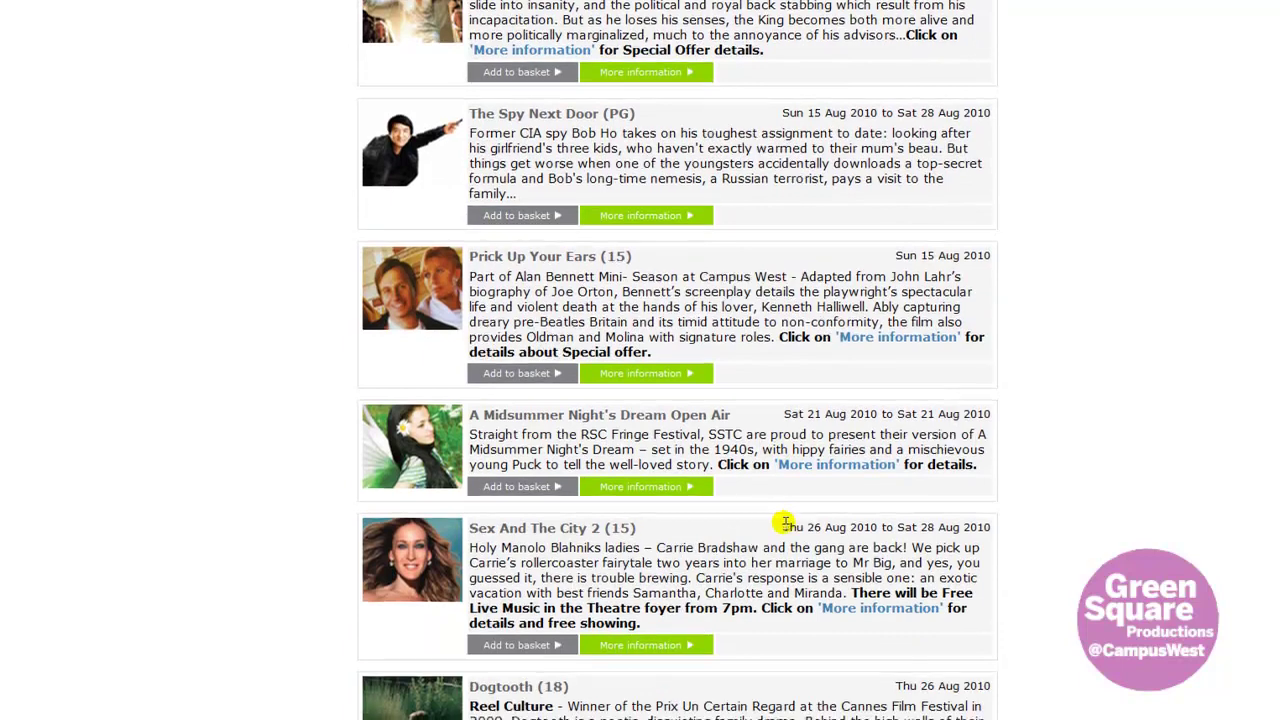
pyautogui.scroll(-1, 780, 524)
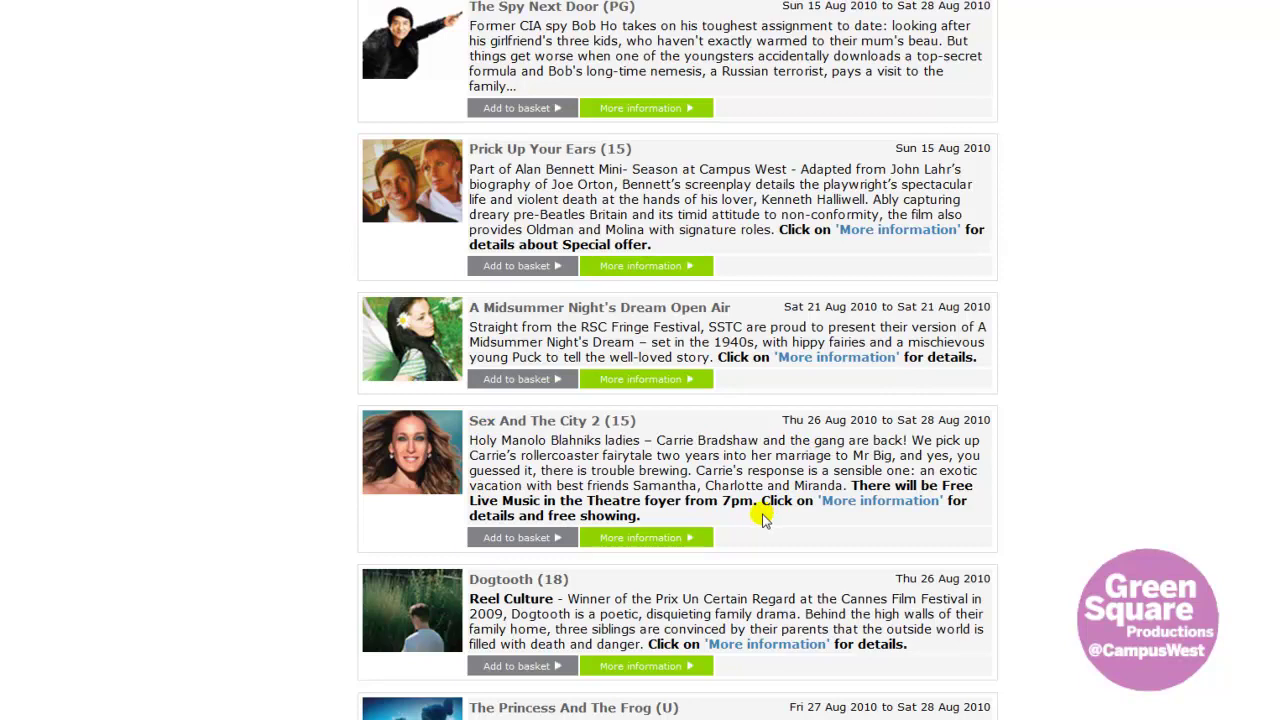
# - Open the Sex And The City 2 details page and play, then stop, its trailer
pyautogui.click(652, 541)
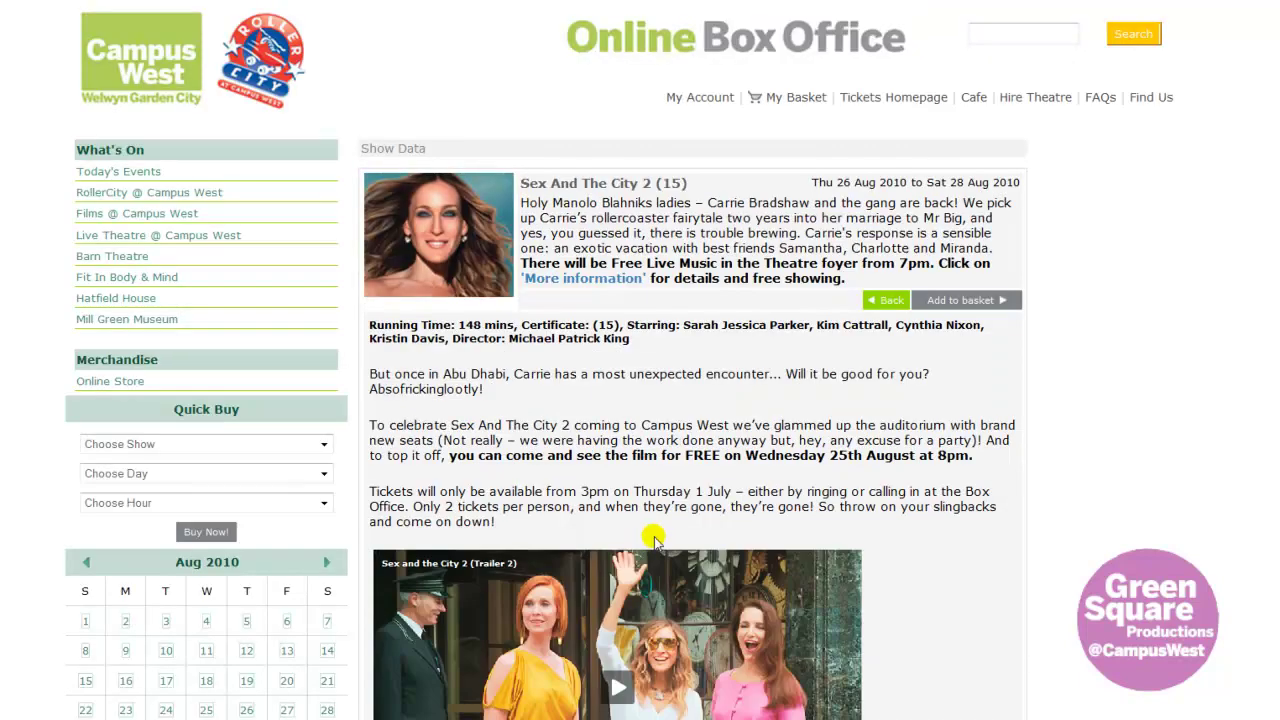
pyautogui.scroll(-1, 757, 420)
pyautogui.scroll(-2, 757, 420)
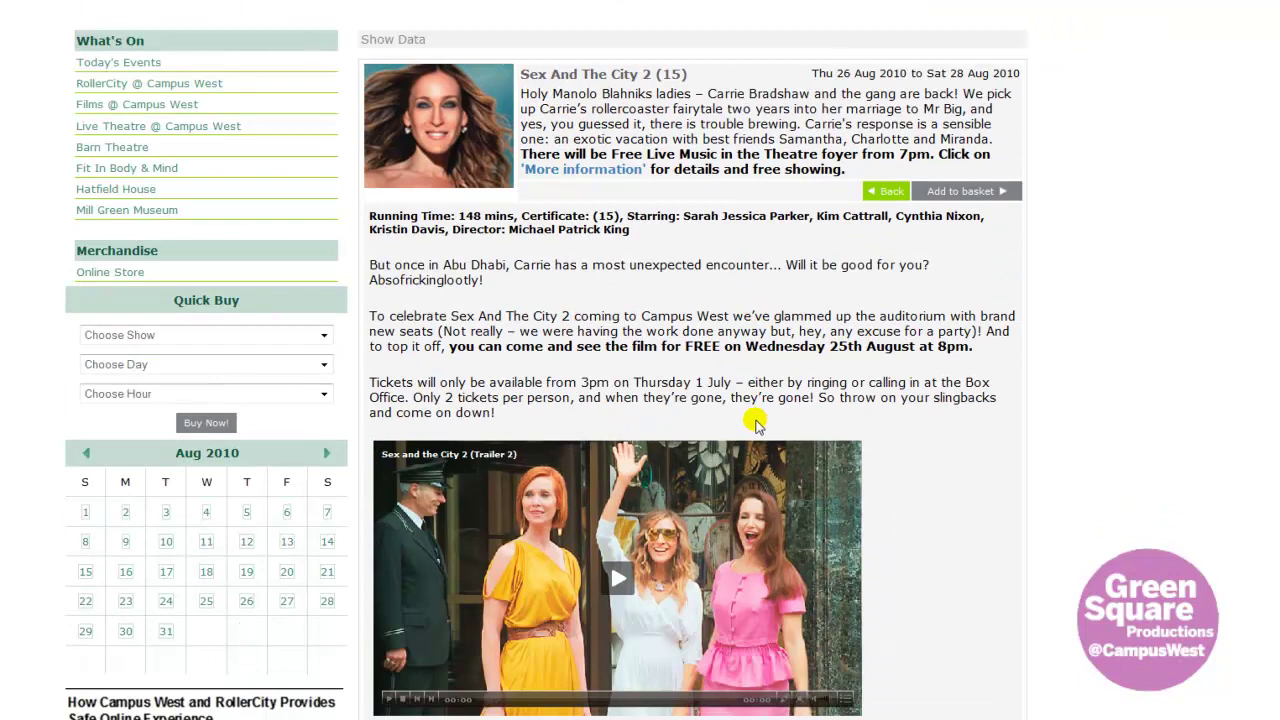
pyautogui.scroll(-3, 757, 425)
pyautogui.scroll(-8, 757, 428)
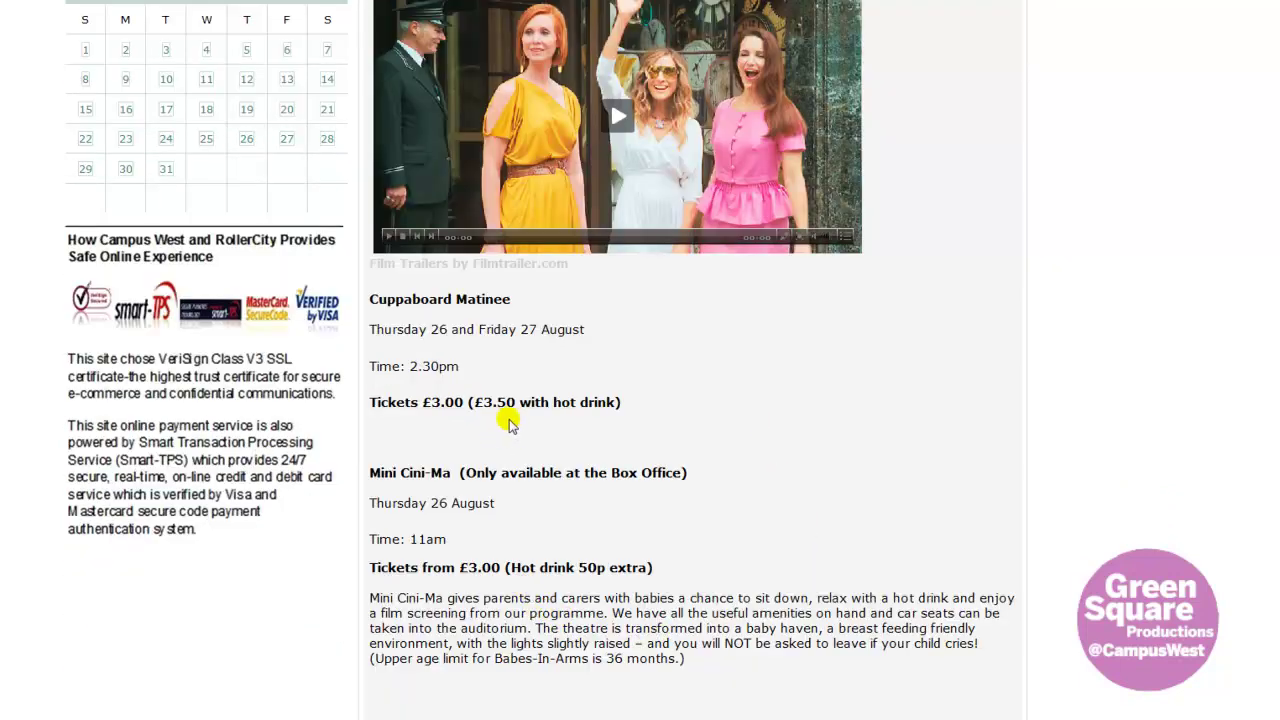
pyautogui.scroll(10, 548, 401)
pyautogui.click(390, 680)
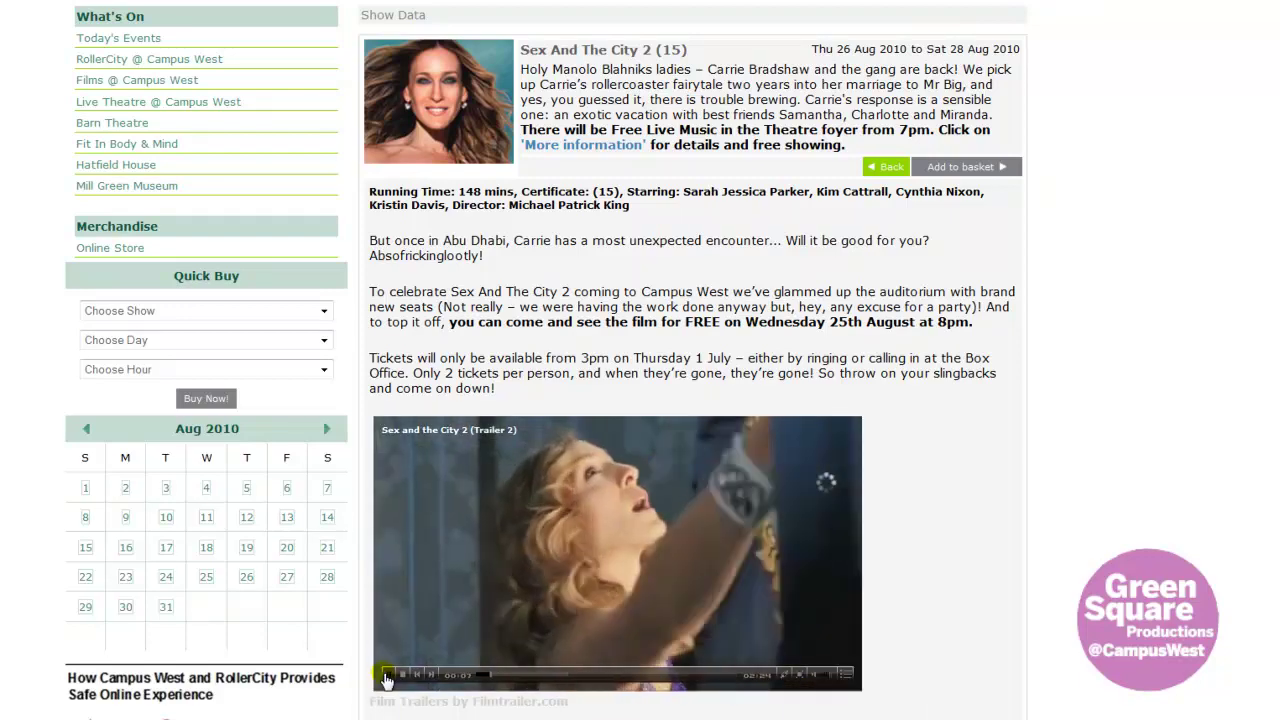
pyautogui.click(402, 675)
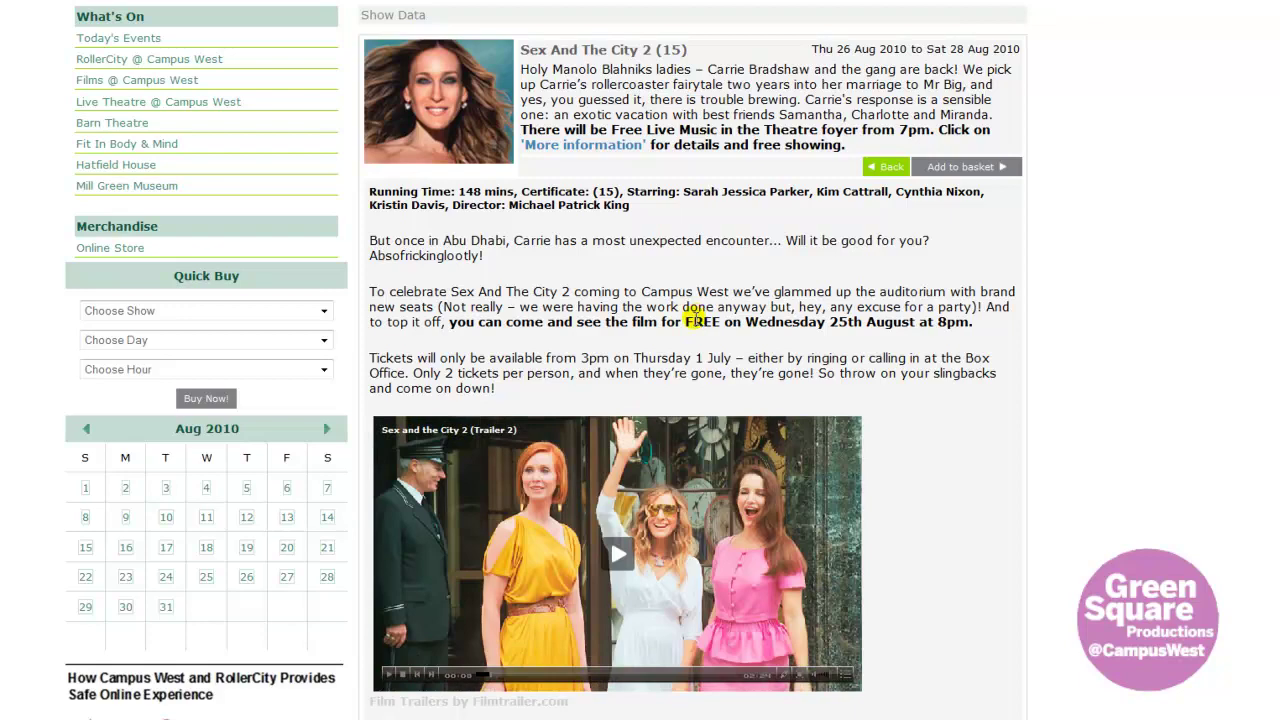
# - Start booking Sex And The City 2 with Add to basket
pyautogui.scroll(2, 694, 316)
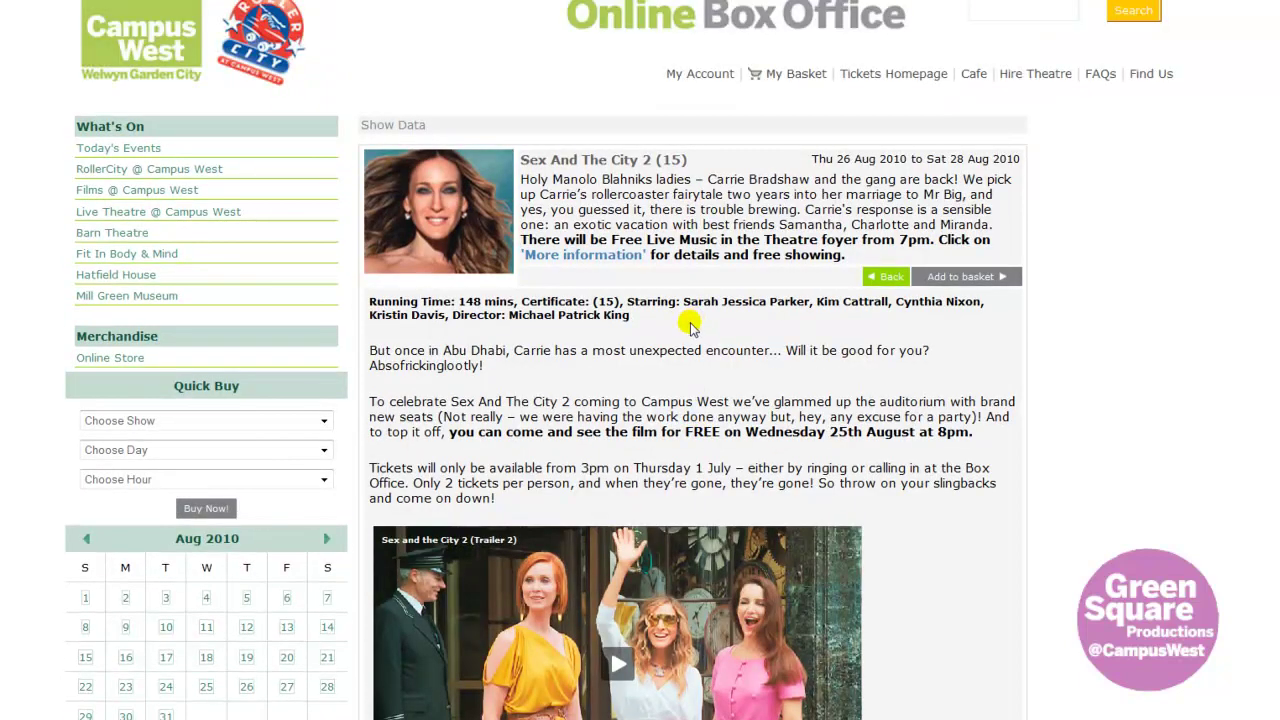
pyautogui.scroll(1, 690, 323)
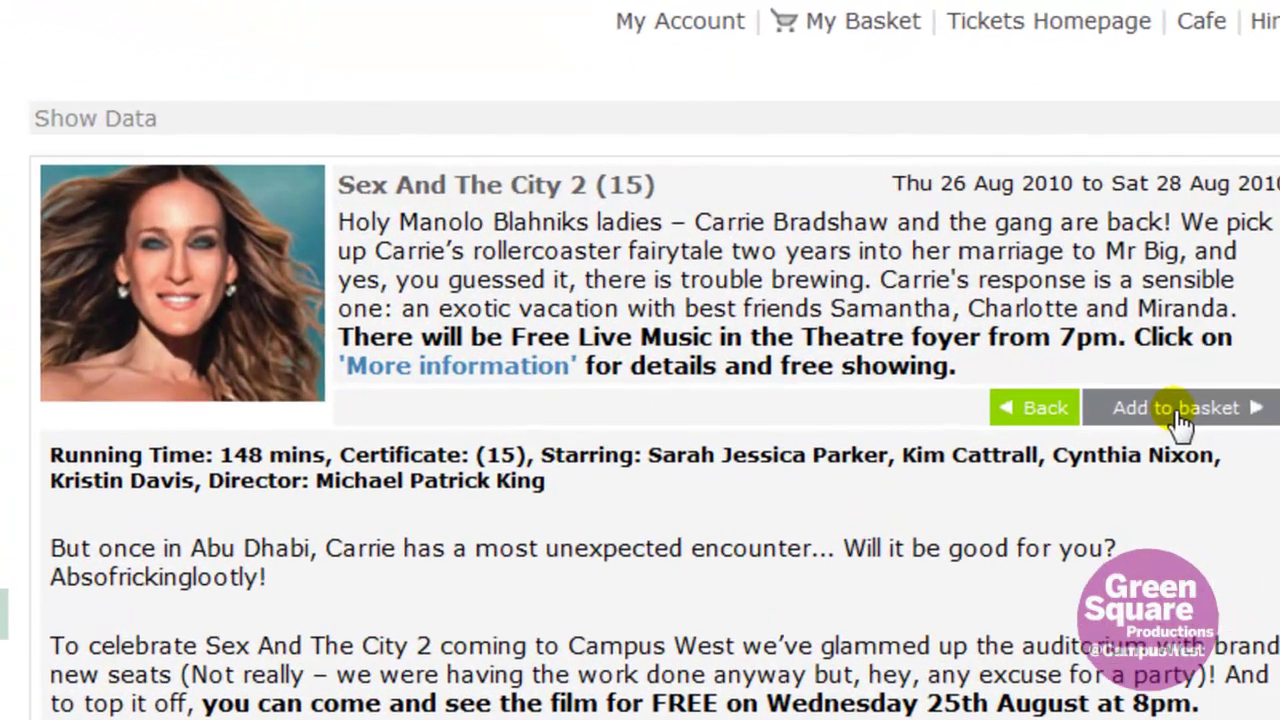
pyautogui.click(960, 301)
# - Keep Thu 26 Aug 2010 as the day and book the 2:30 PM Cinema 2 showing
pyautogui.click(678, 418)
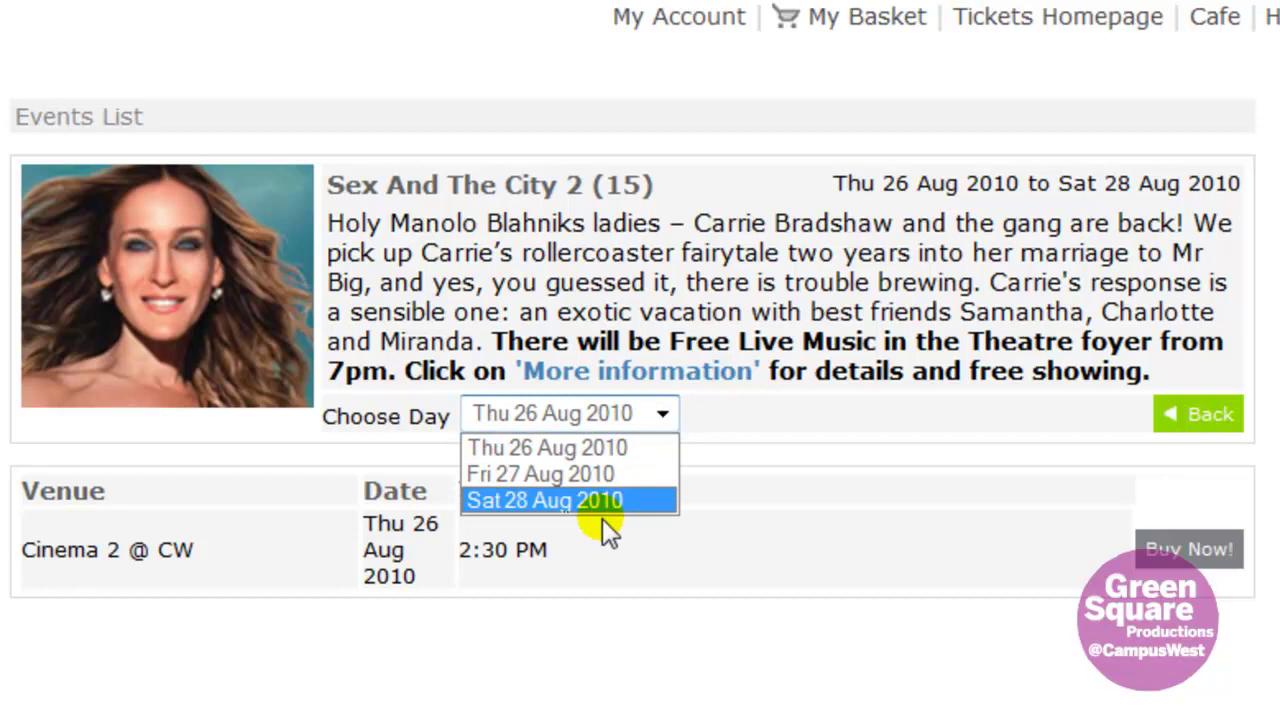
pyautogui.click(658, 416)
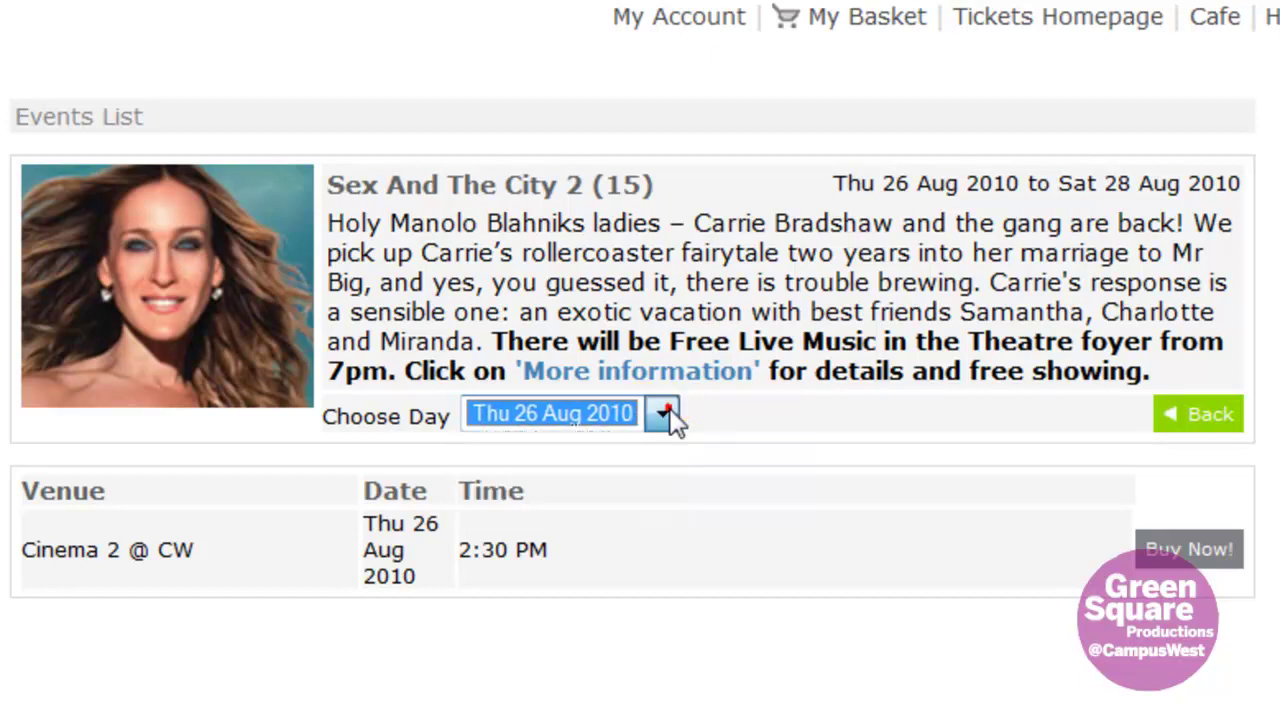
pyautogui.click(1200, 552)
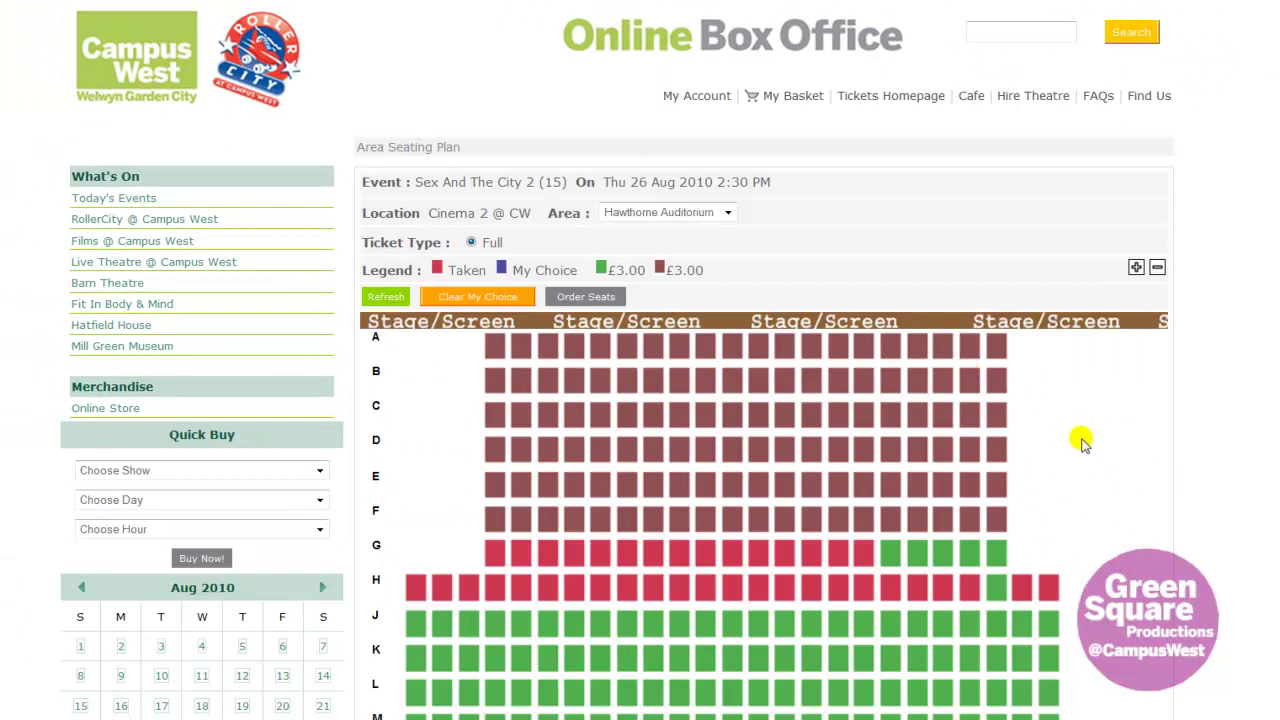
pyautogui.click(1136, 268)
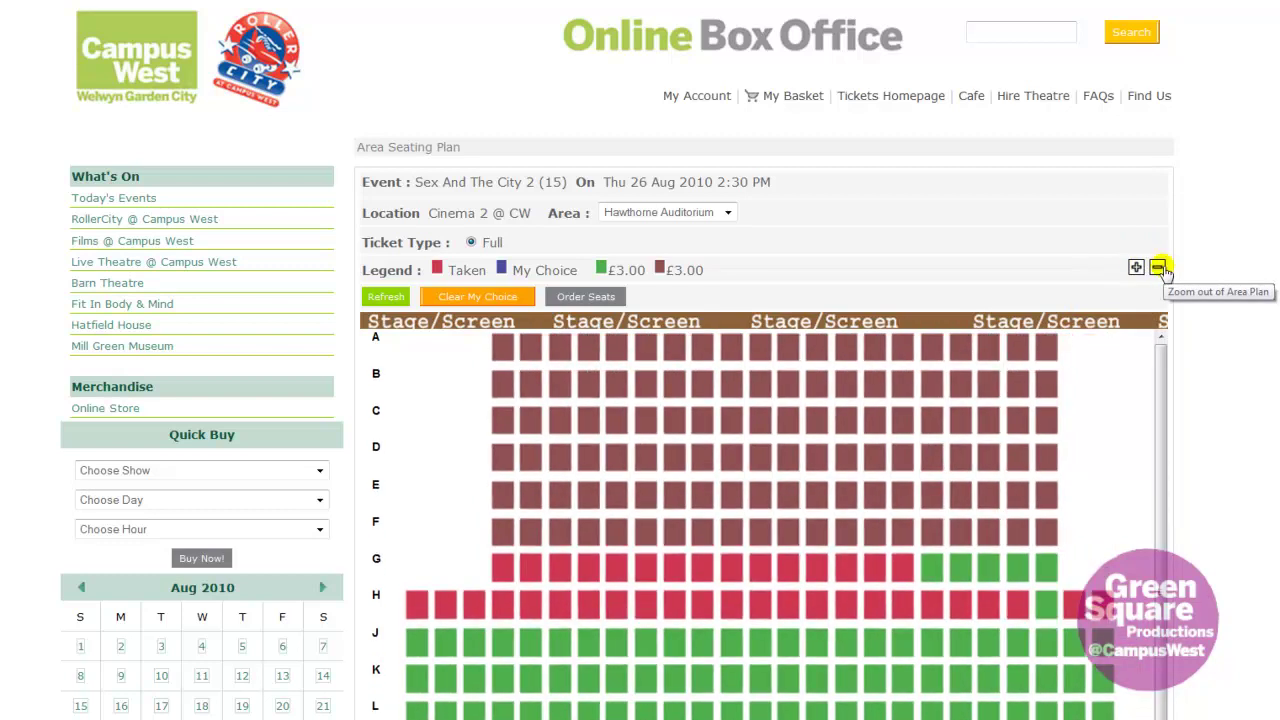
pyautogui.click(1158, 268)
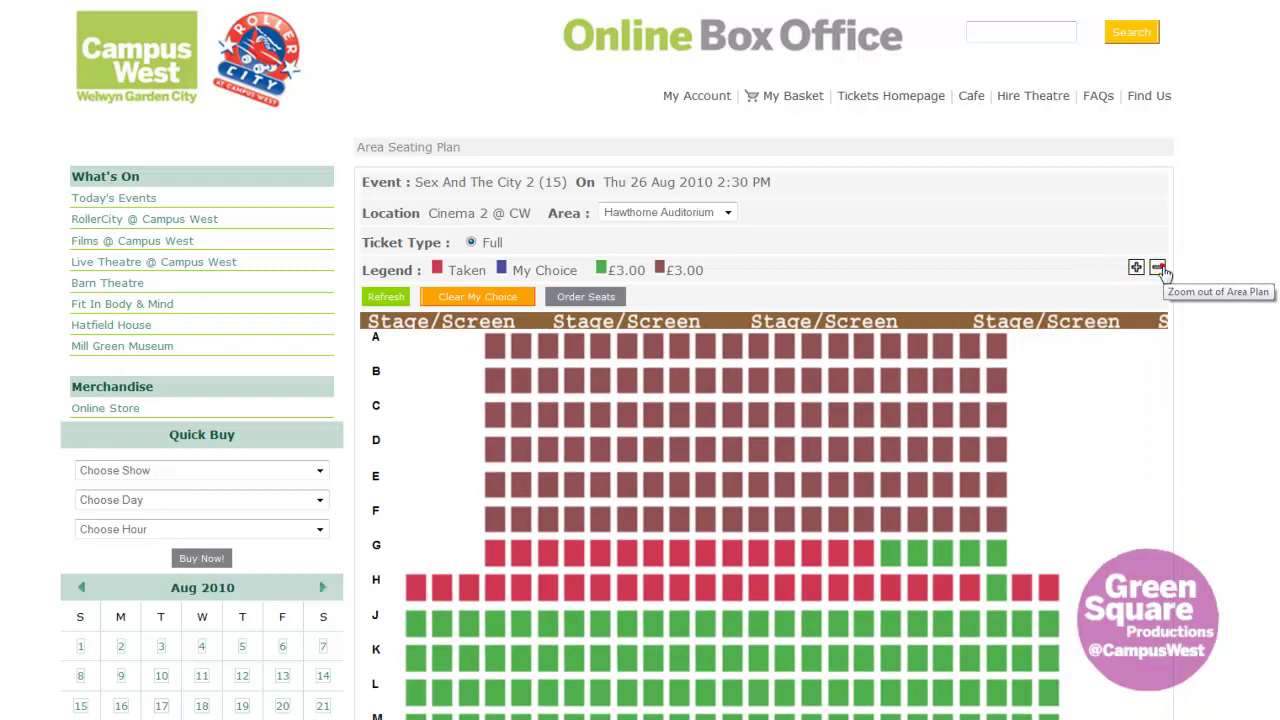
pyautogui.click(1158, 268)
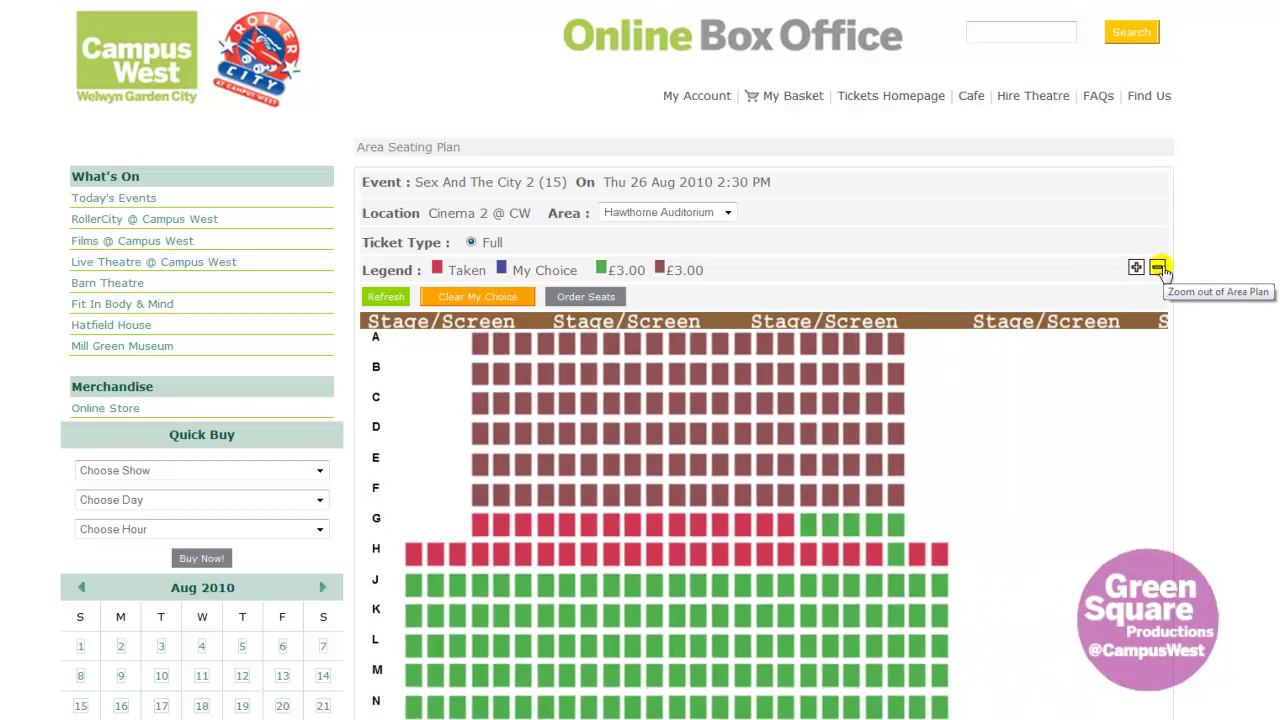
pyautogui.click(1160, 268)
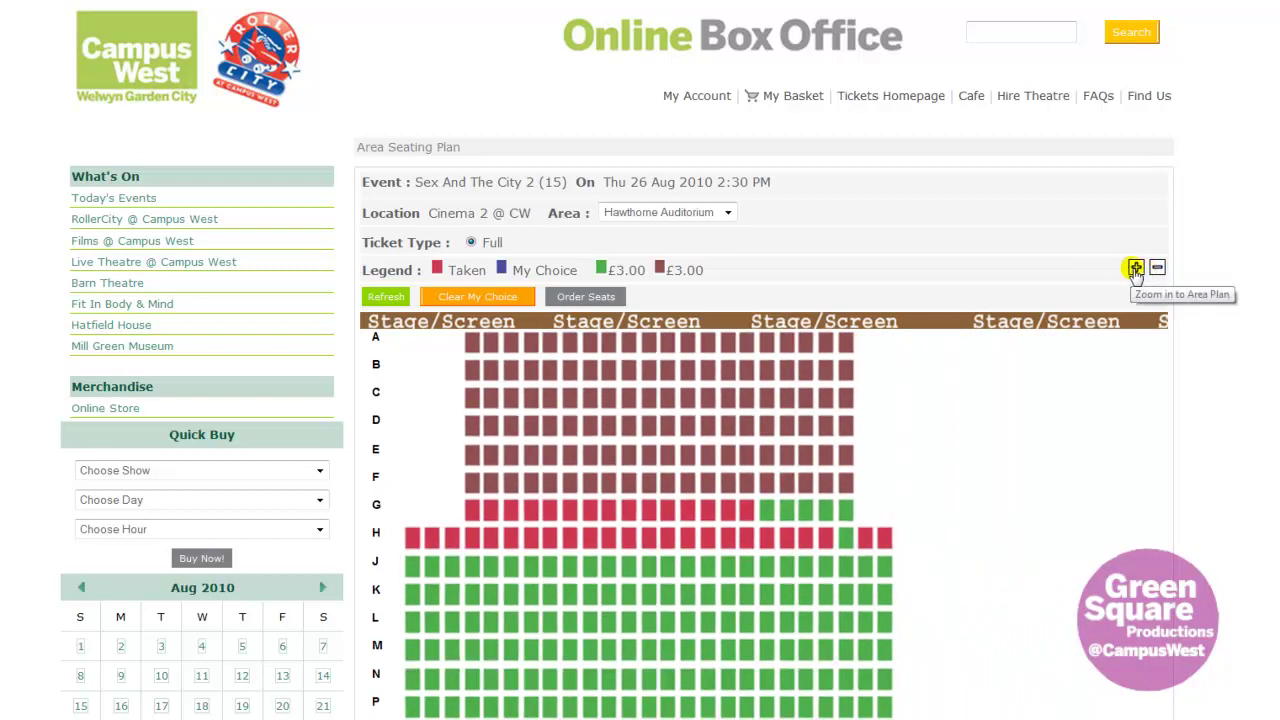
pyautogui.click(1135, 270)
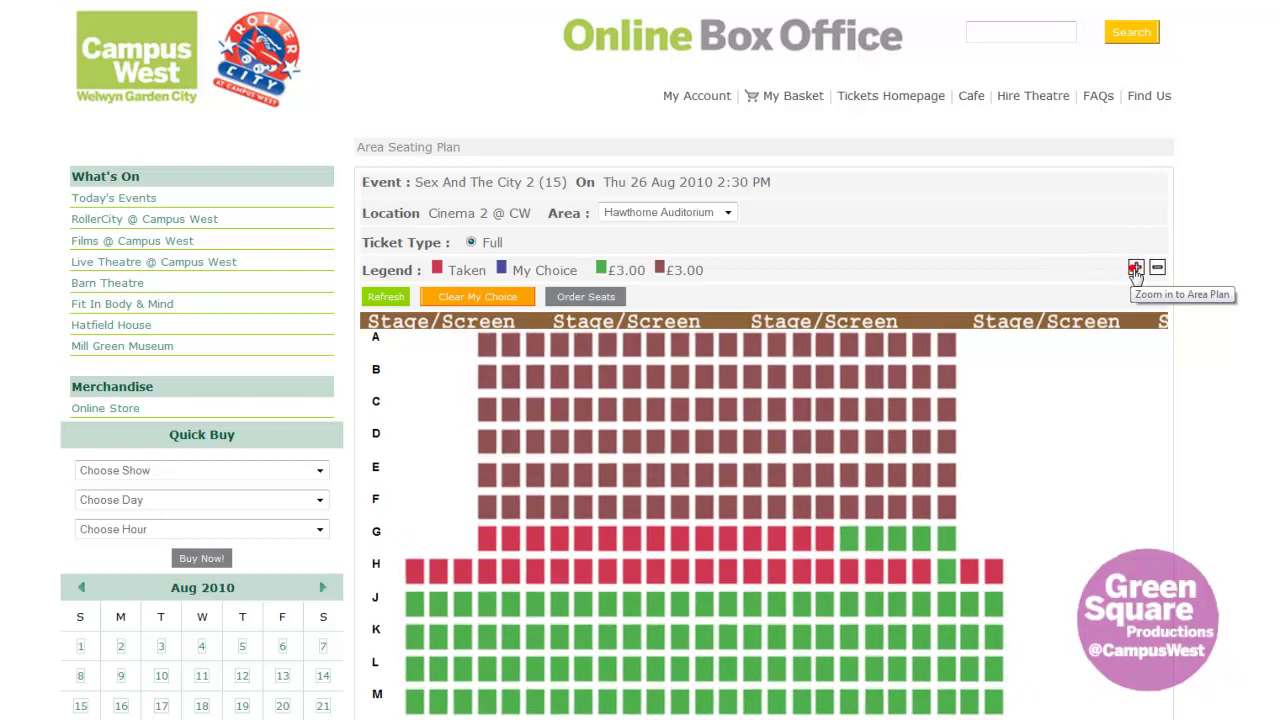
pyautogui.click(1135, 270)
pyautogui.scroll(-2, 1134, 160)
pyautogui.scroll(1, 900, 280)
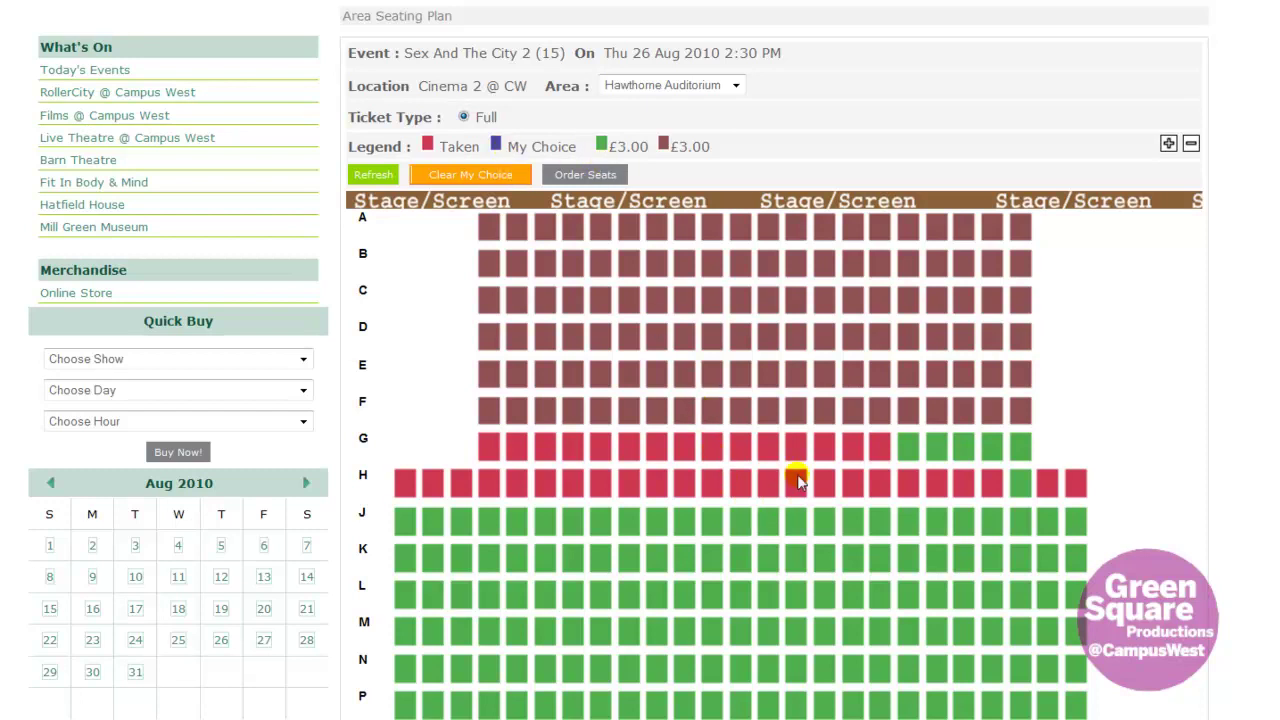
pyautogui.scroll(-2, 806, 478)
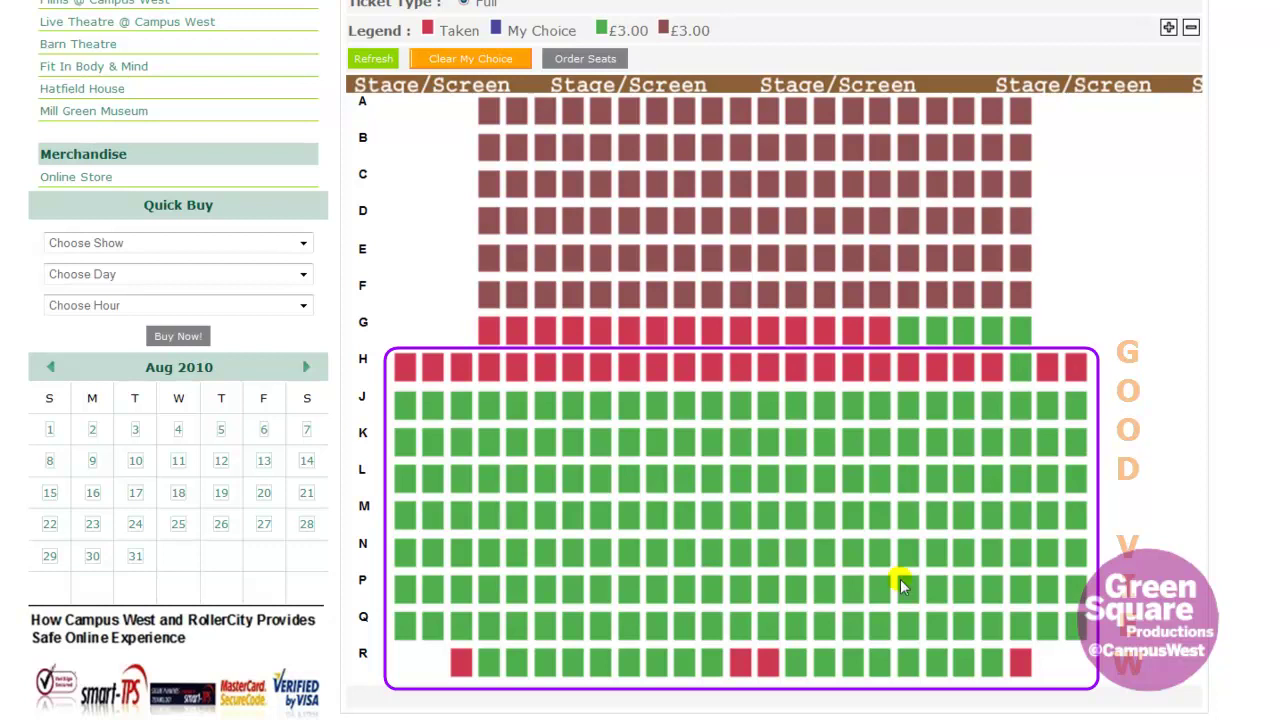
pyautogui.scroll(2, 1138, 545)
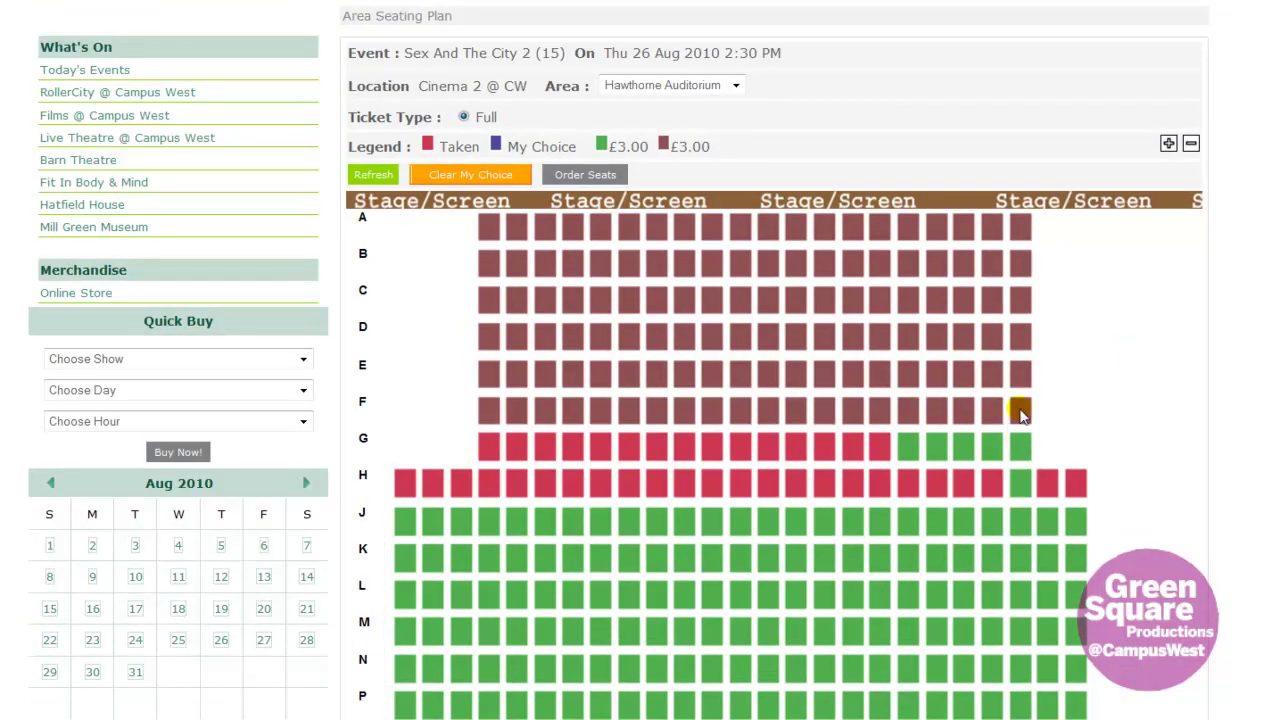
# - Choose seat F 20 at the end of row F and order it into the basket
pyautogui.click(1020, 412)
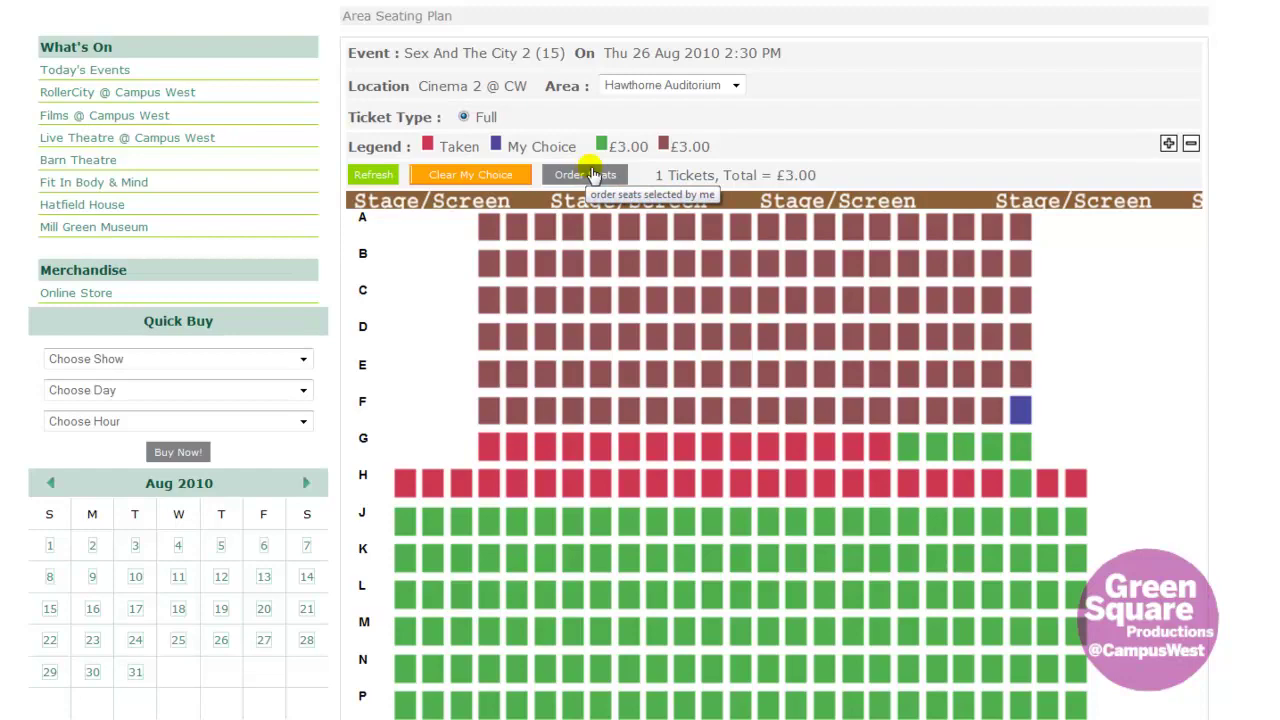
pyautogui.click(592, 175)
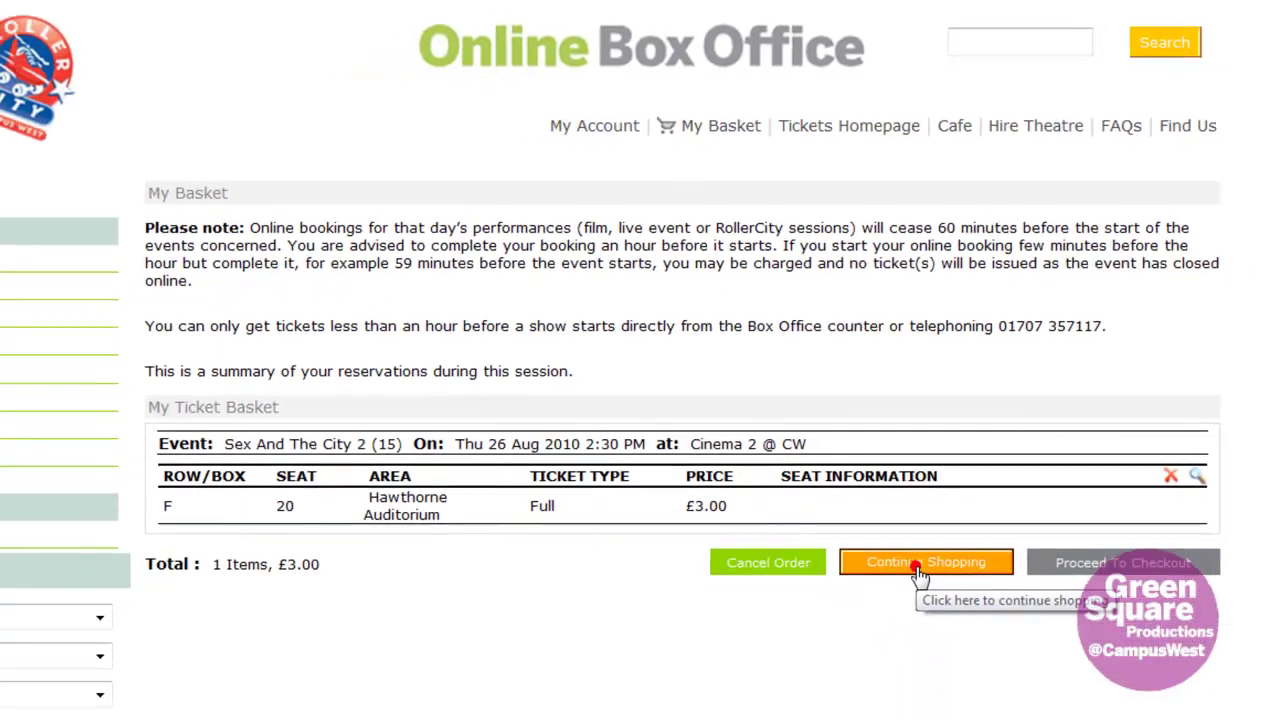
# - Continue shopping, check the basket's £3.00 ticket, and return to the tickets homepage
pyautogui.click(907, 652)
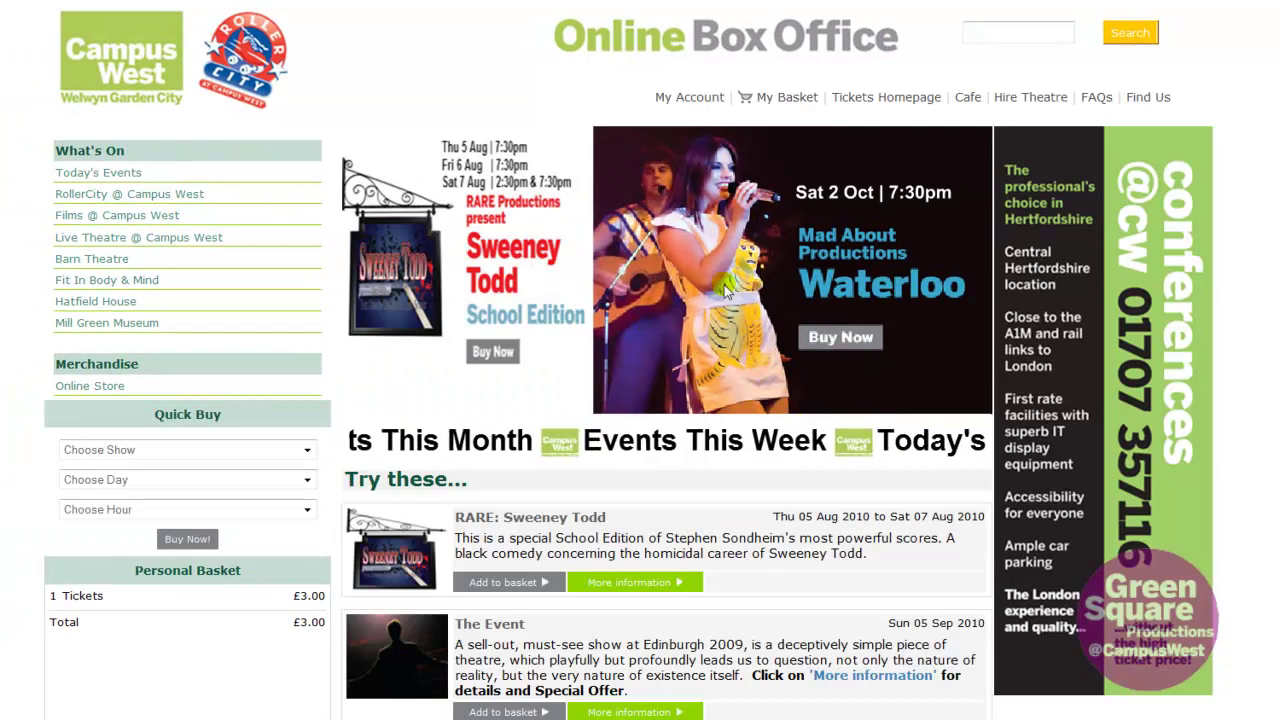
pyautogui.click(780, 100)
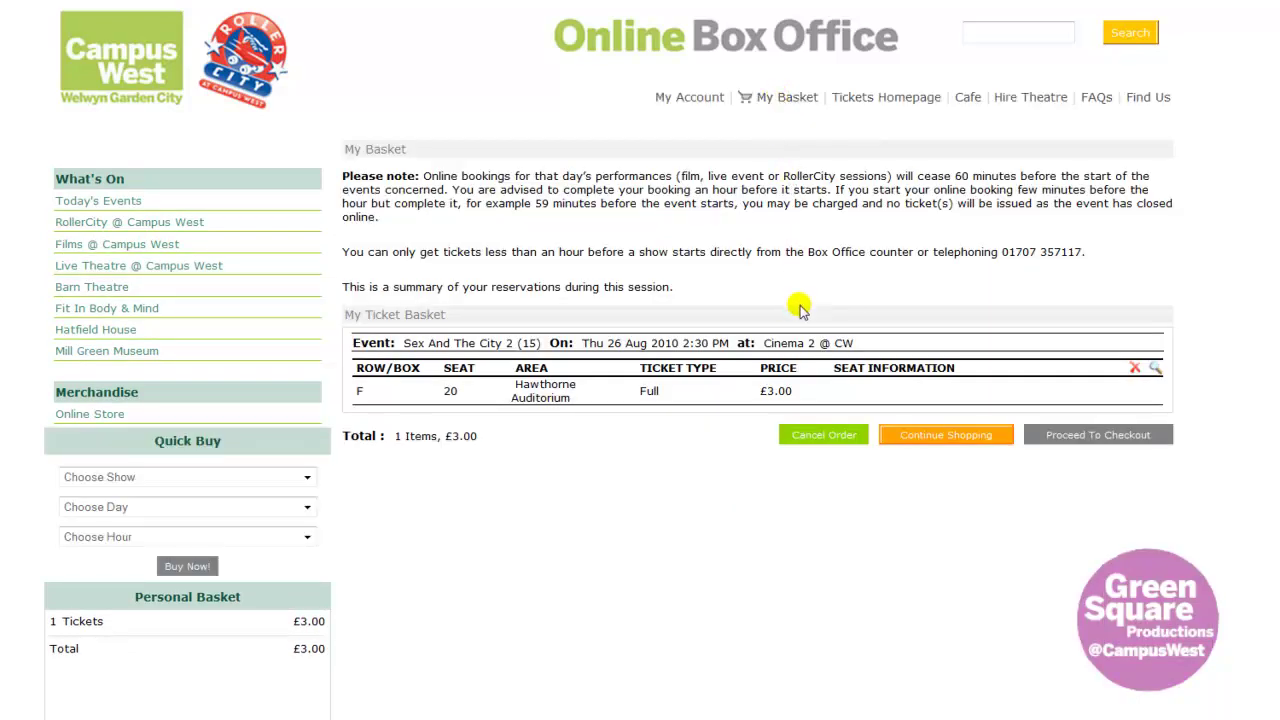
pyautogui.click(872, 100)
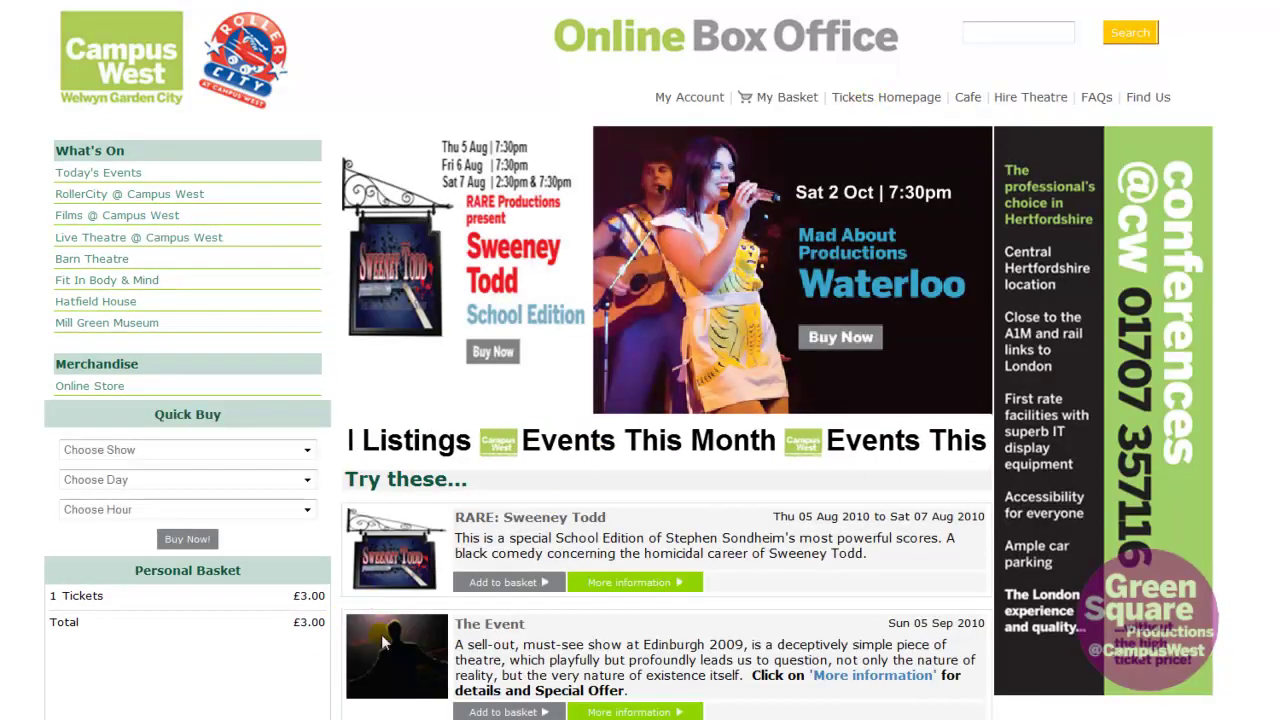
pyautogui.scroll(-3, 374, 606)
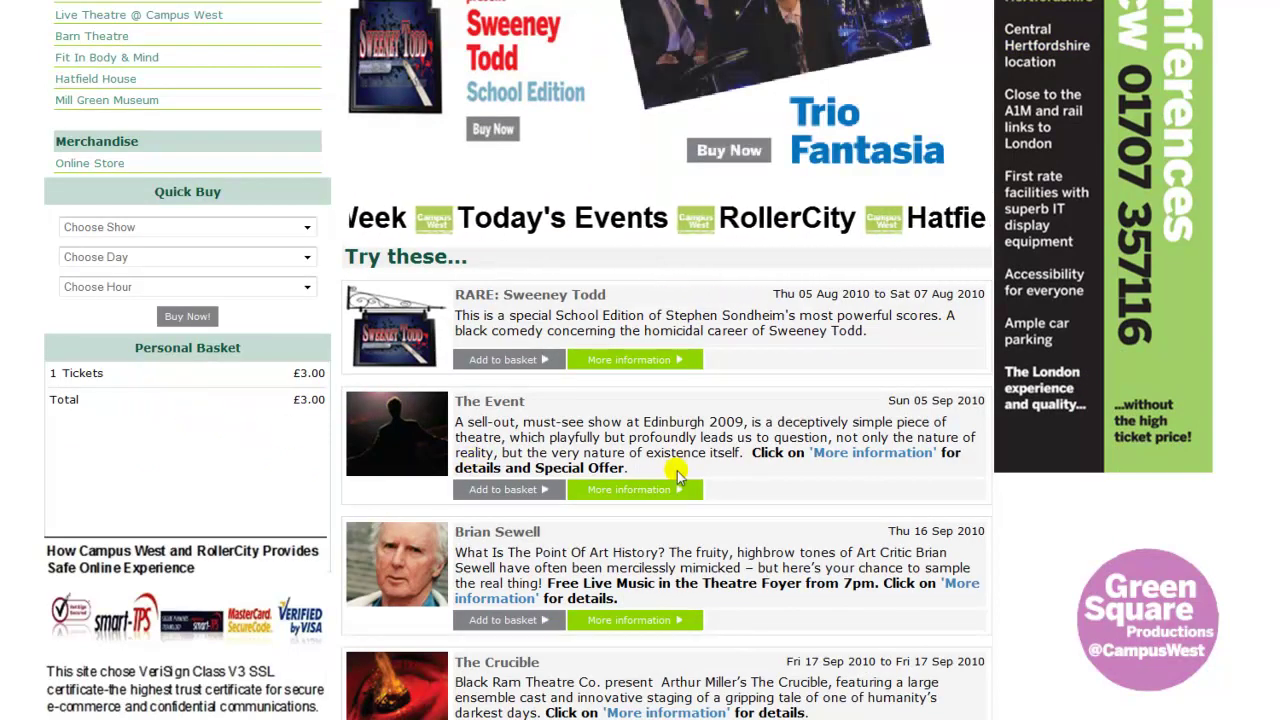
pyautogui.scroll(2, 677, 477)
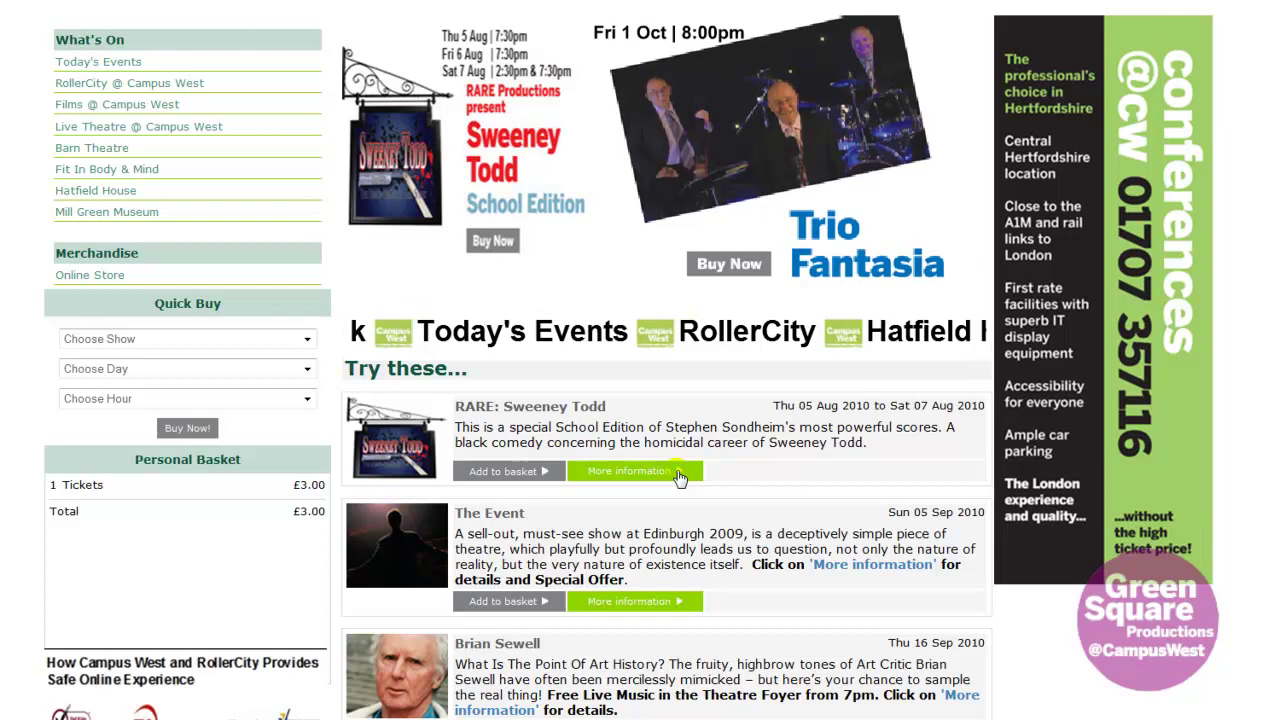
pyautogui.scroll(2, 678, 478)
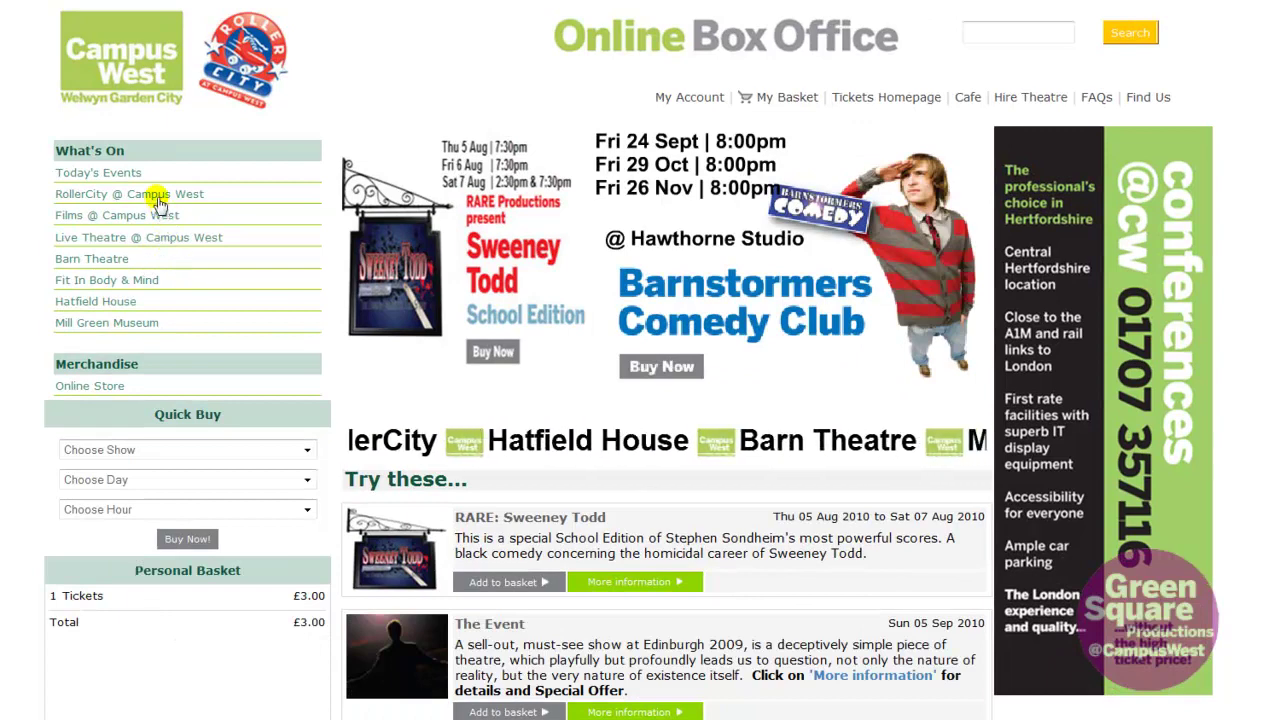
# - Browse the RollerCity @ Campus West listings and open the Zone 18 2010/11 details
pyautogui.click(160, 194)
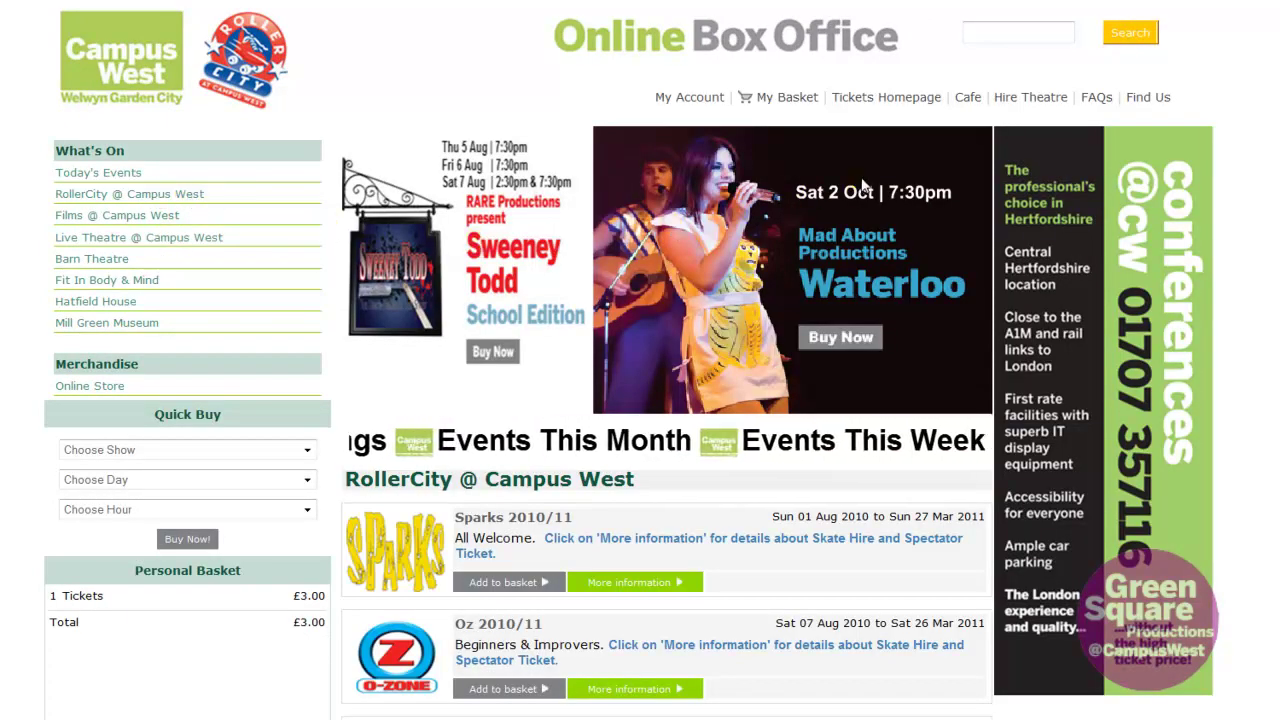
pyautogui.scroll(-2, 790, 434)
pyautogui.scroll(-3, 788, 500)
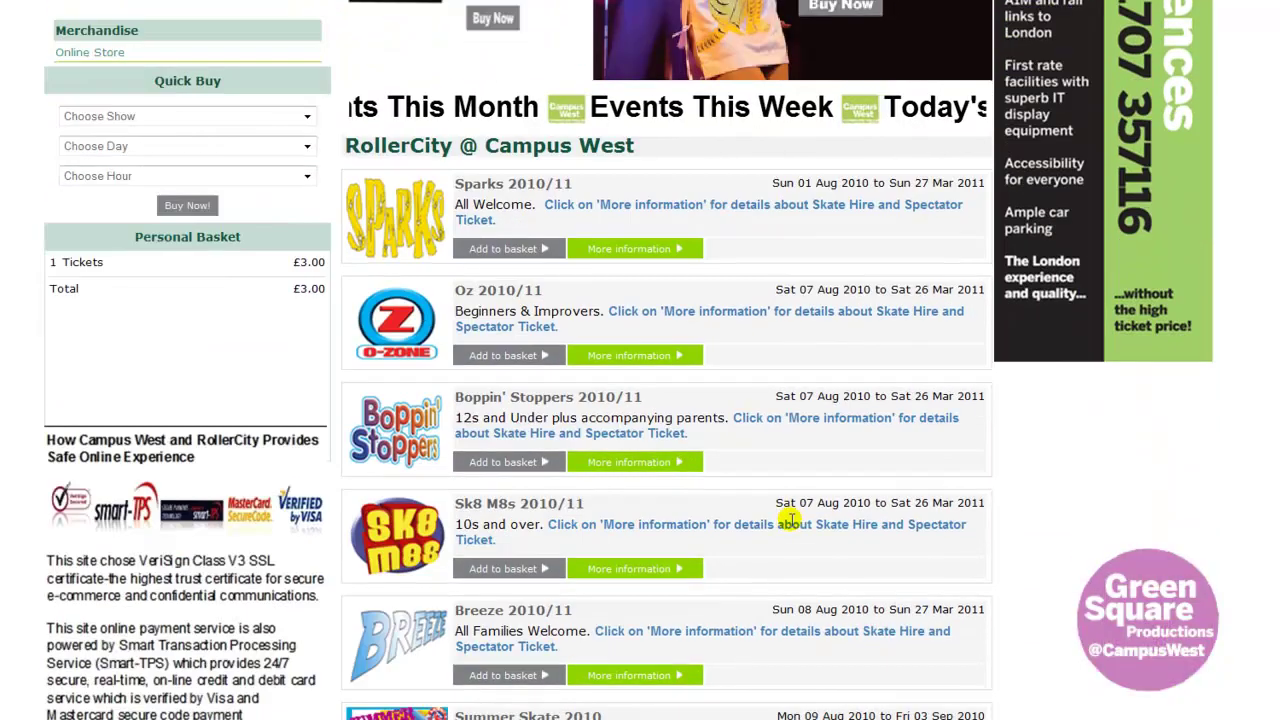
pyautogui.scroll(-3, 788, 521)
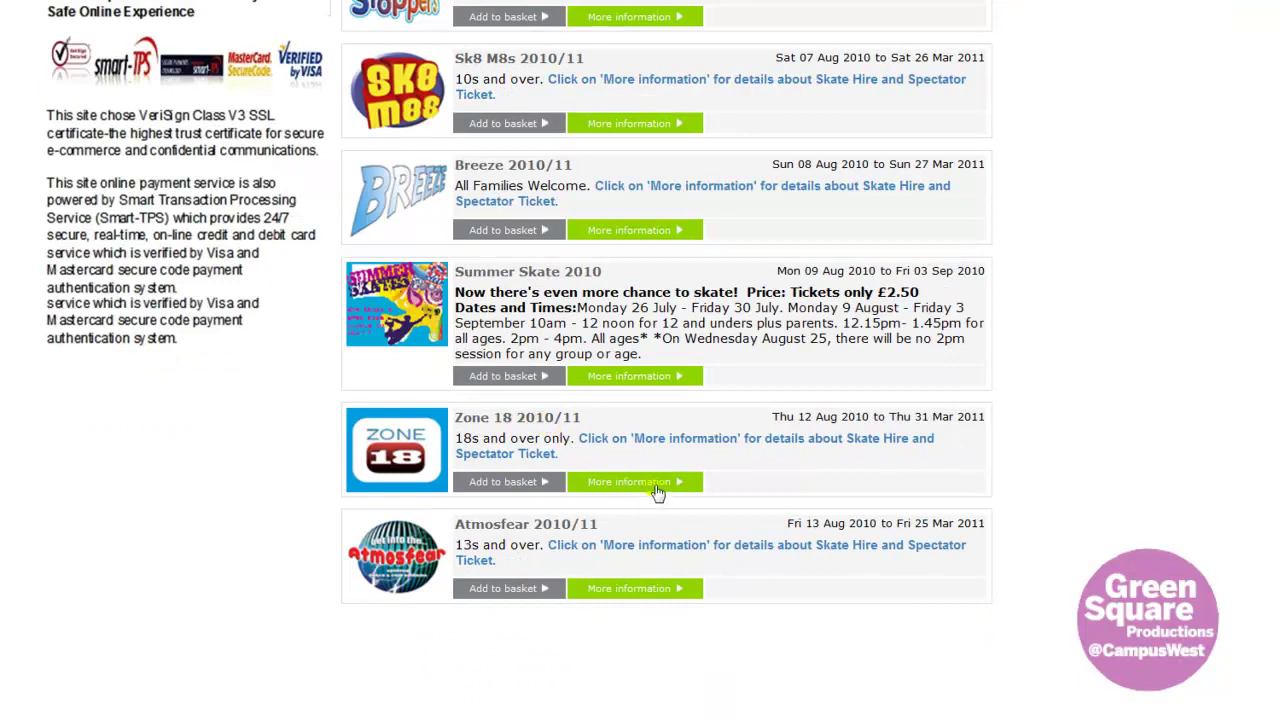
pyautogui.click(655, 489)
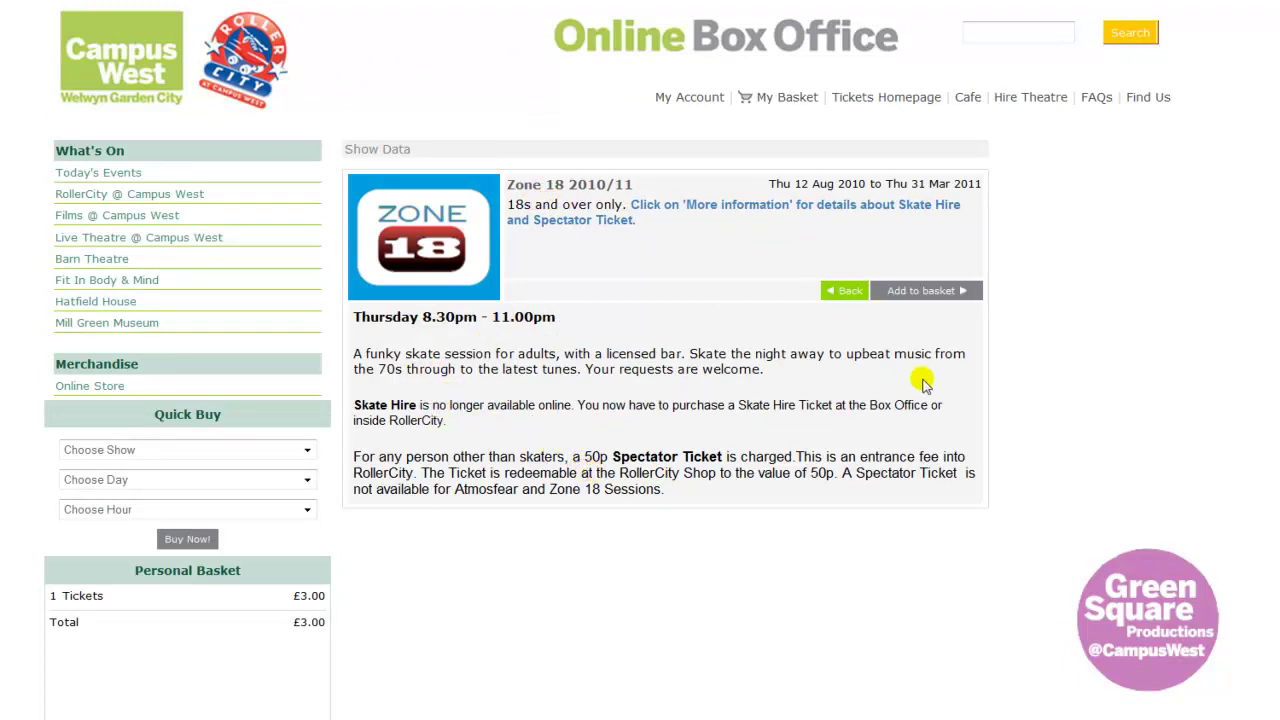
# - Begin booking Zone 18 and pick Thu 12 Aug 2010 as the day
pyautogui.click(913, 292)
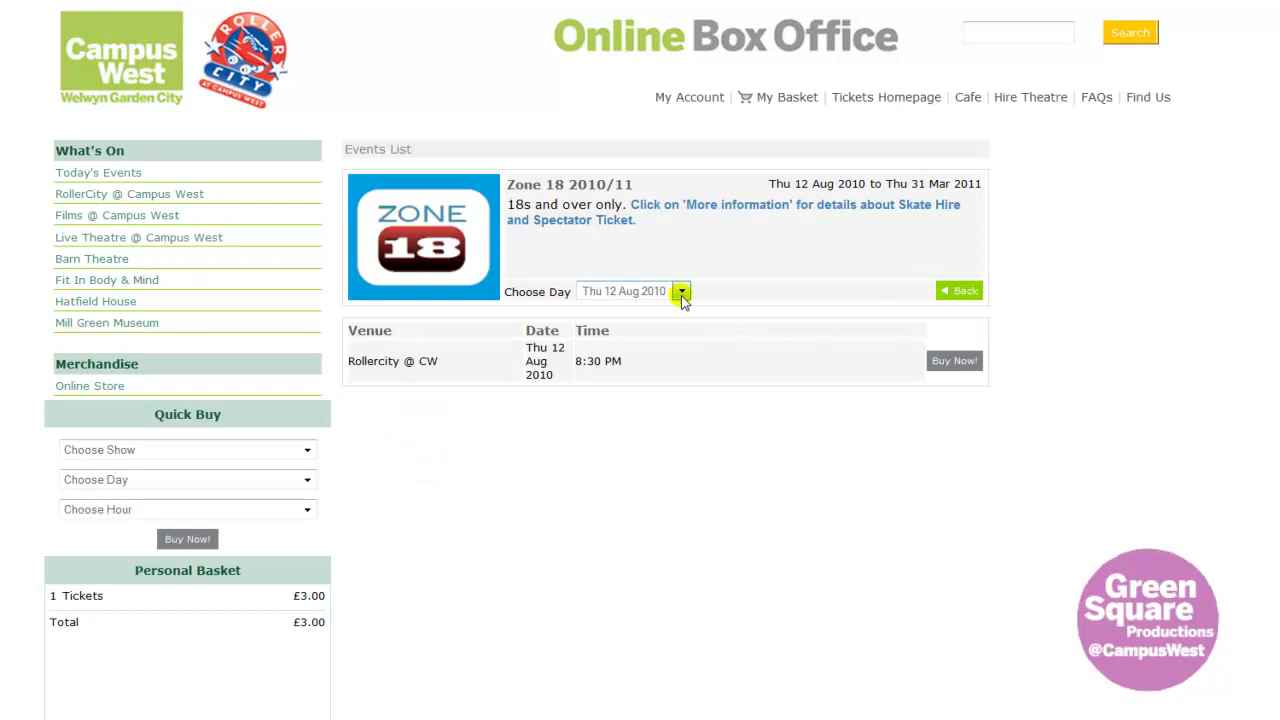
pyautogui.click(681, 291)
pyautogui.moveTo(680, 345); pyautogui.dragTo(683, 306)
pyautogui.click(660, 309)
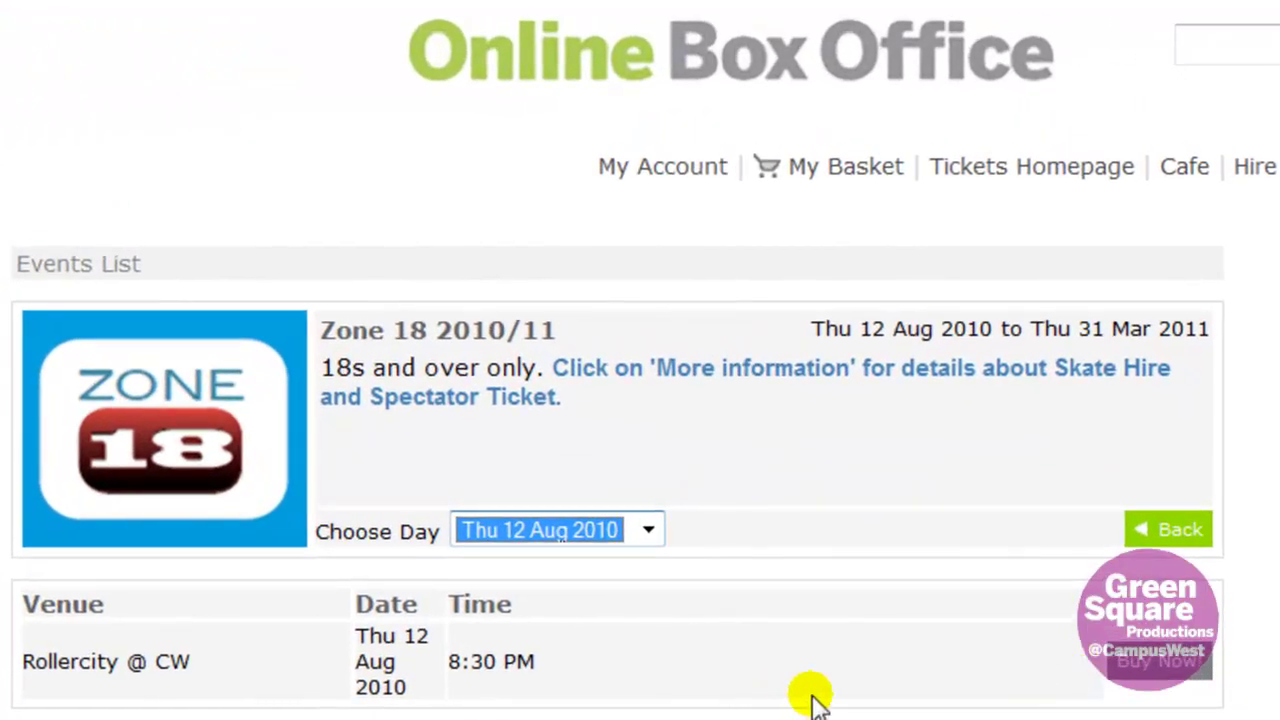
# - Book the 8:30 PM Zone 18 session with one Admission (No Skate Hire) ticket at £2.50
pyautogui.click(1160, 664)
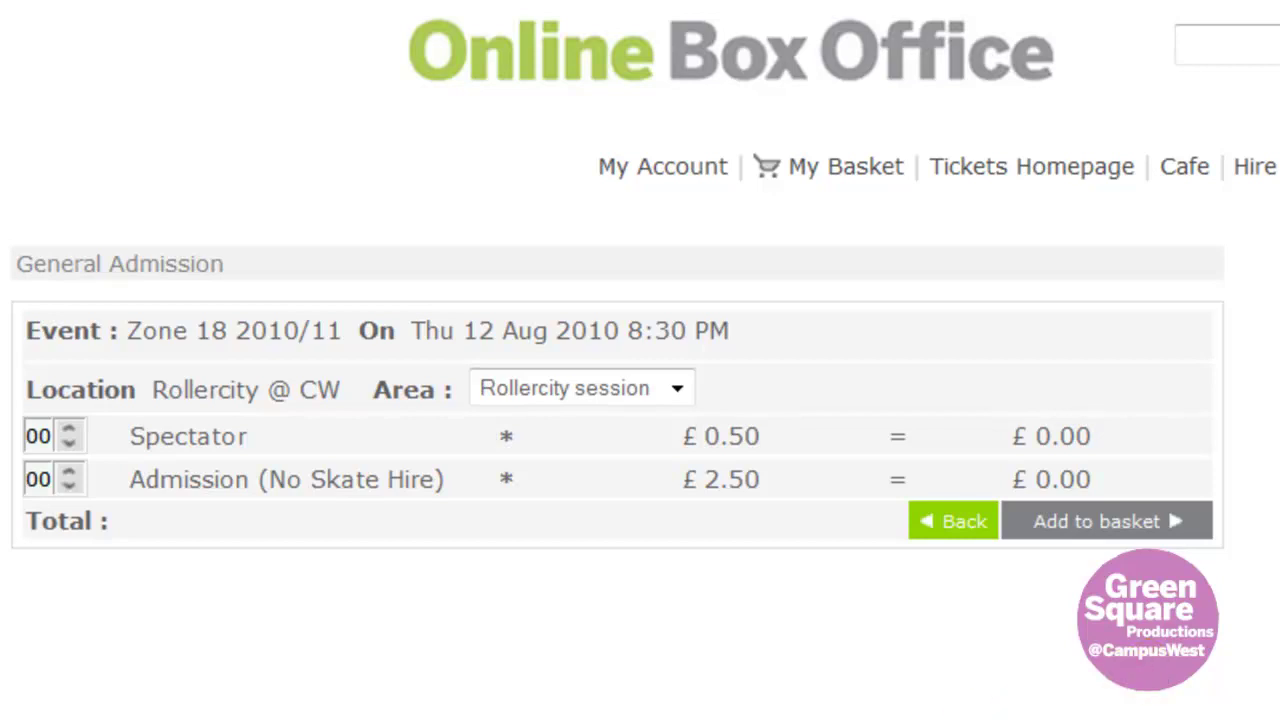
pyautogui.click(70, 478)
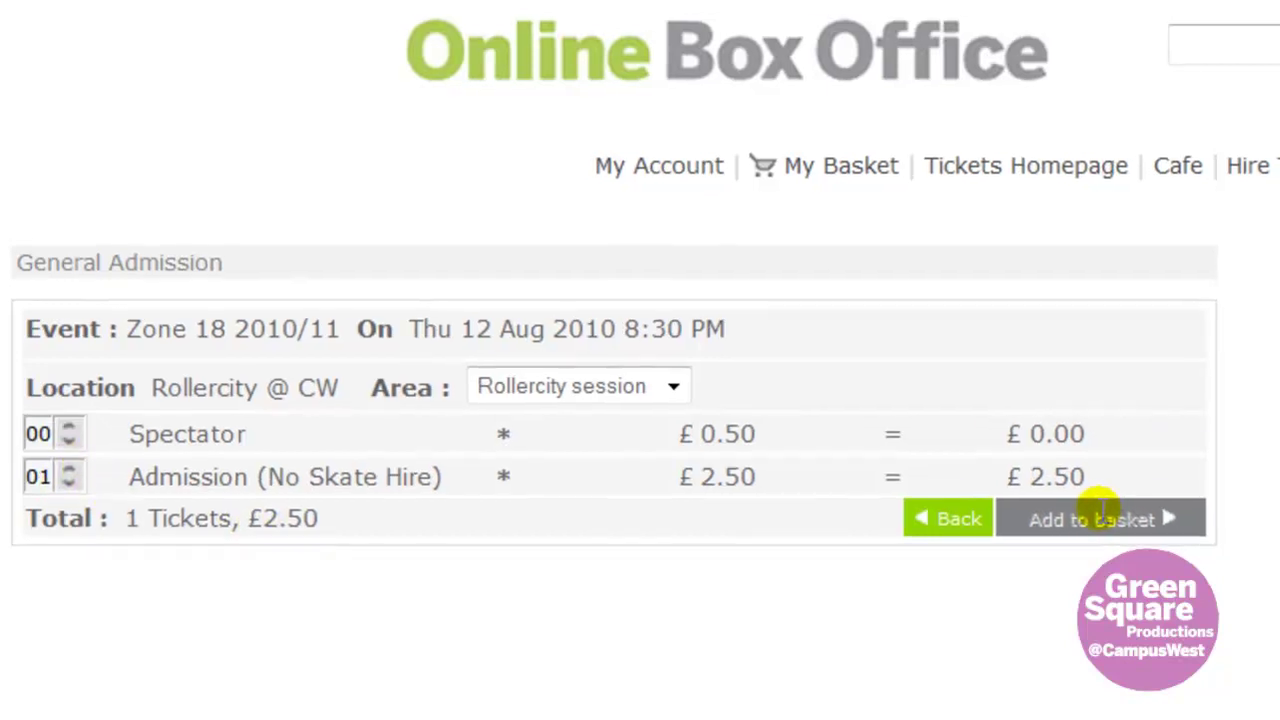
pyautogui.click(1100, 516)
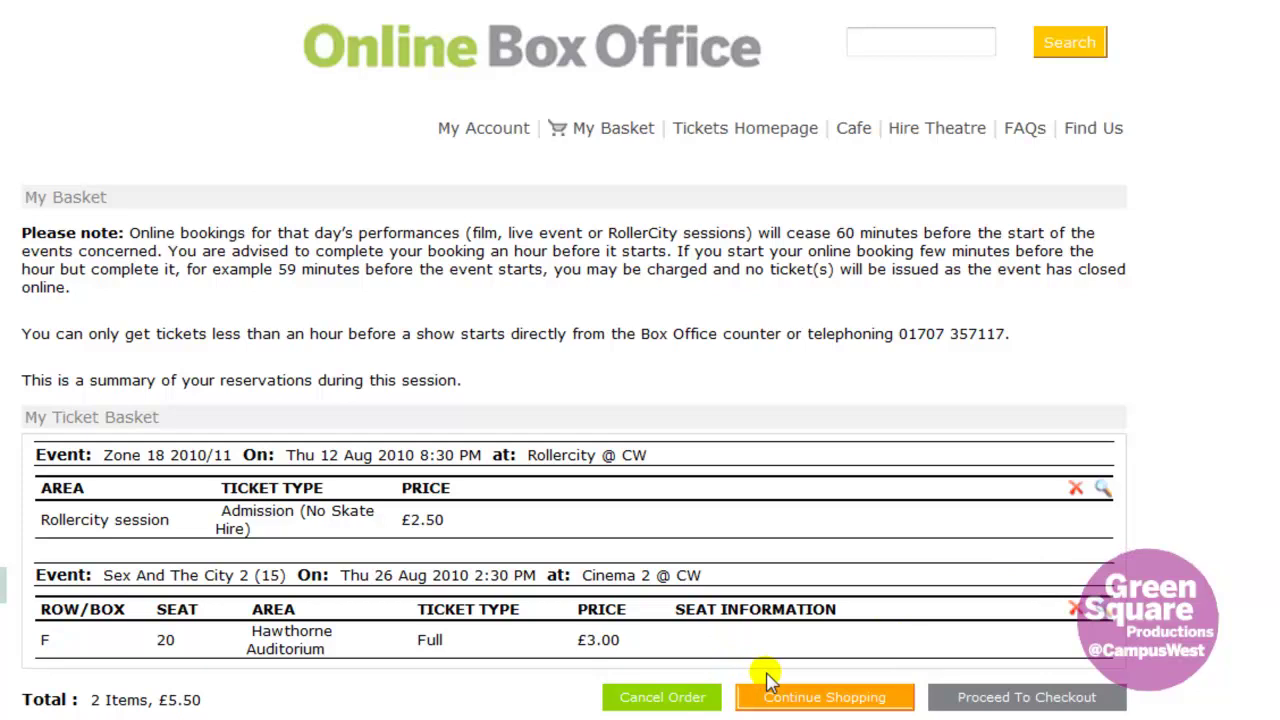
# - Proceed to checkout and log in with the account e-mail address and password
pyautogui.click(1018, 698)
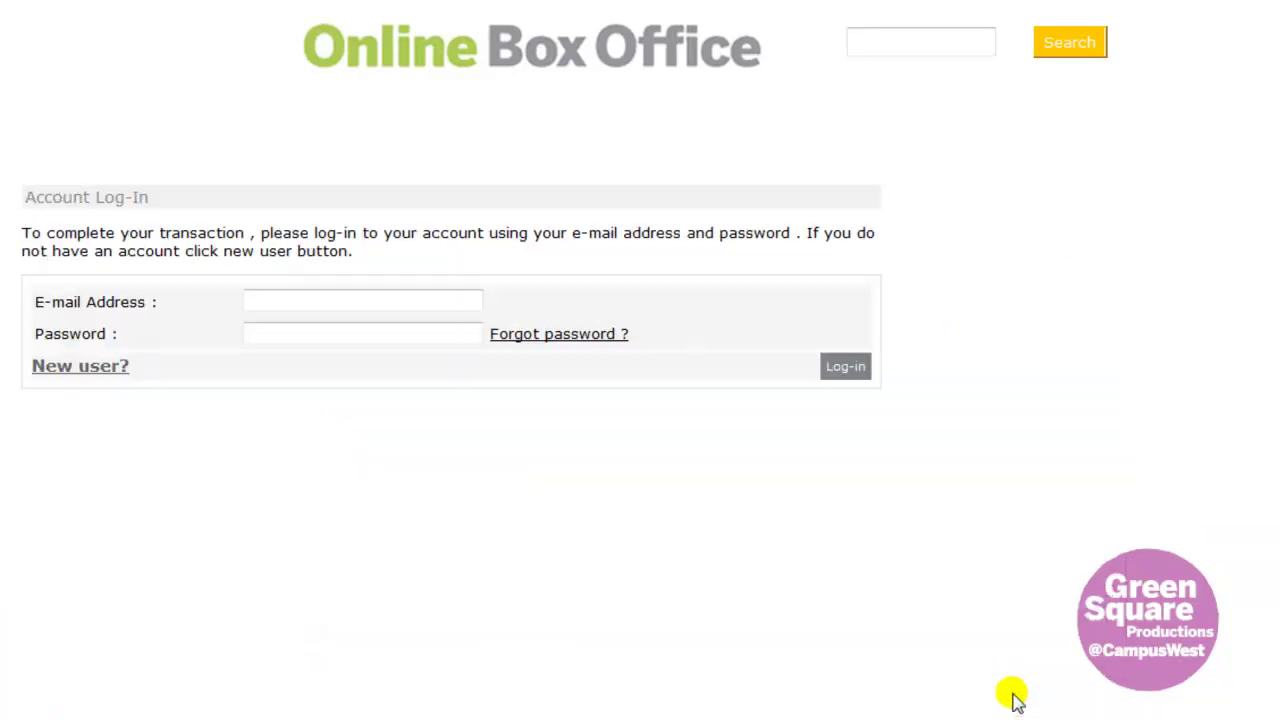
pyautogui.click(284, 300)
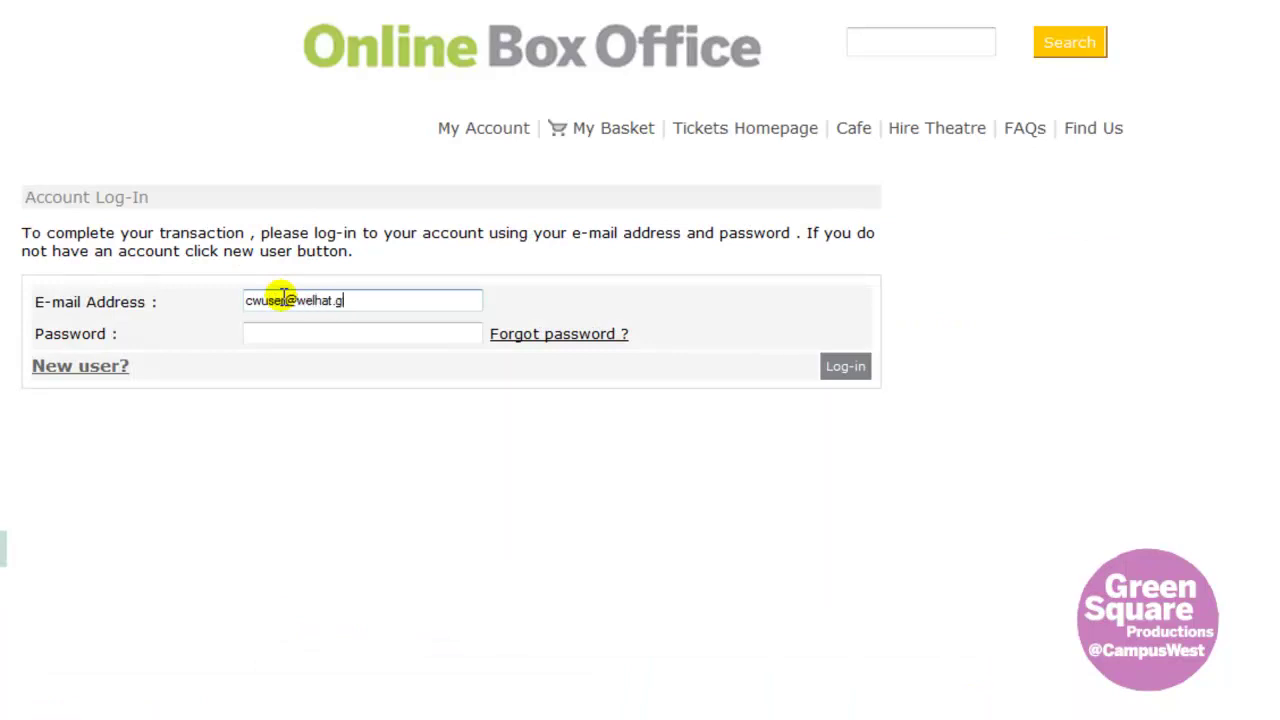
pyautogui.press('Tab')
pyautogui.write('••••••')
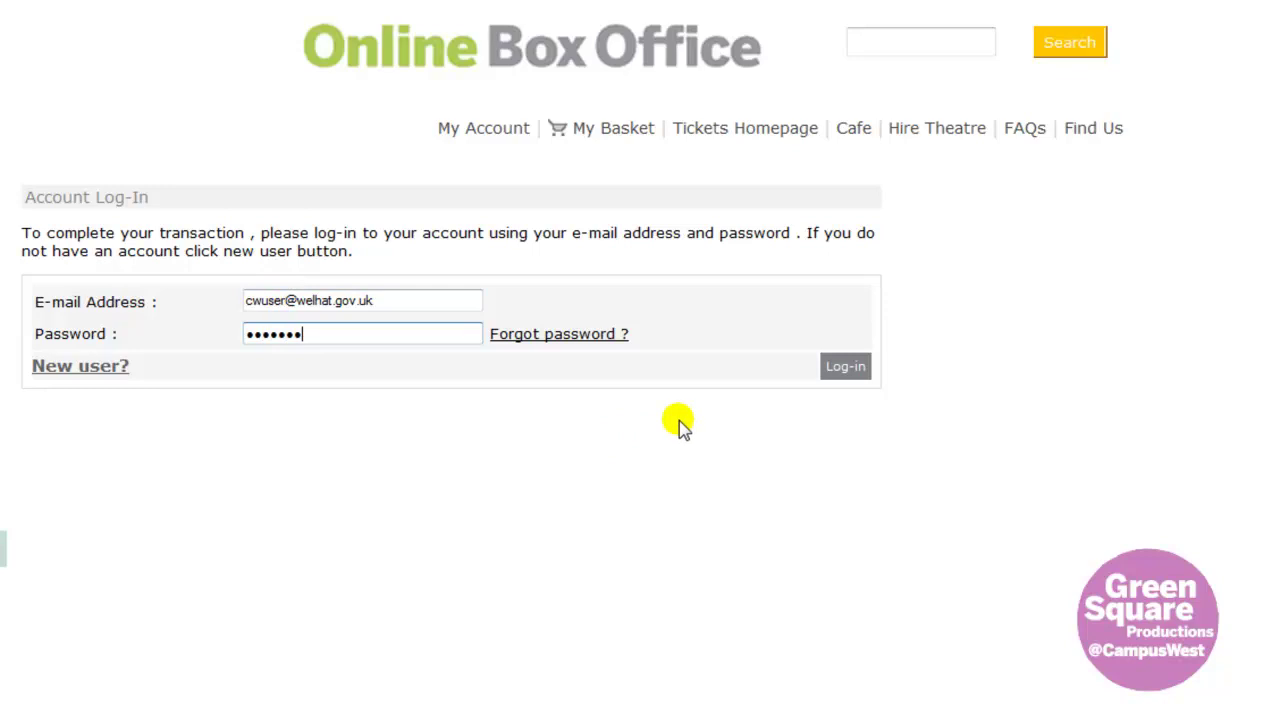
pyautogui.click(843, 367)
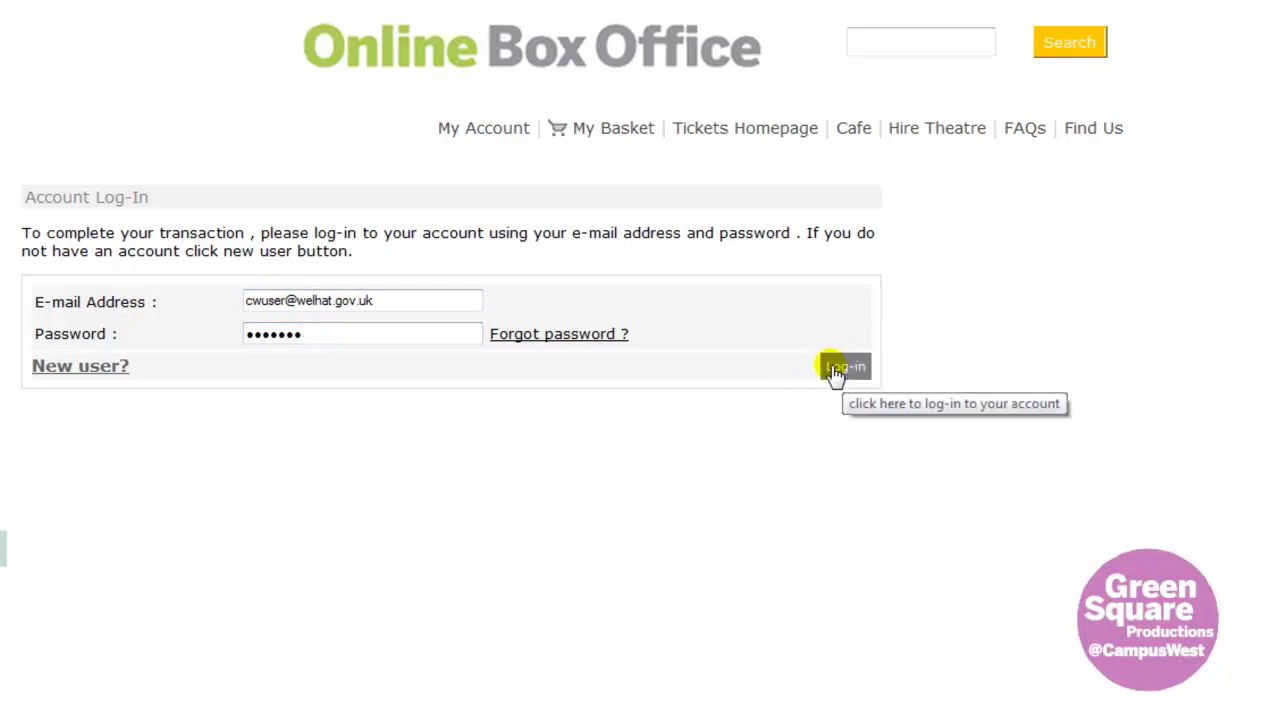